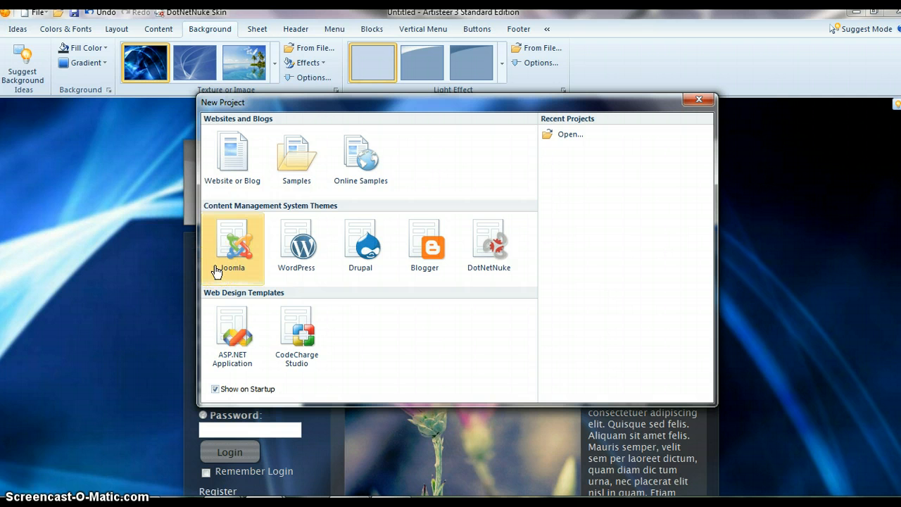
left_click(309, 239)
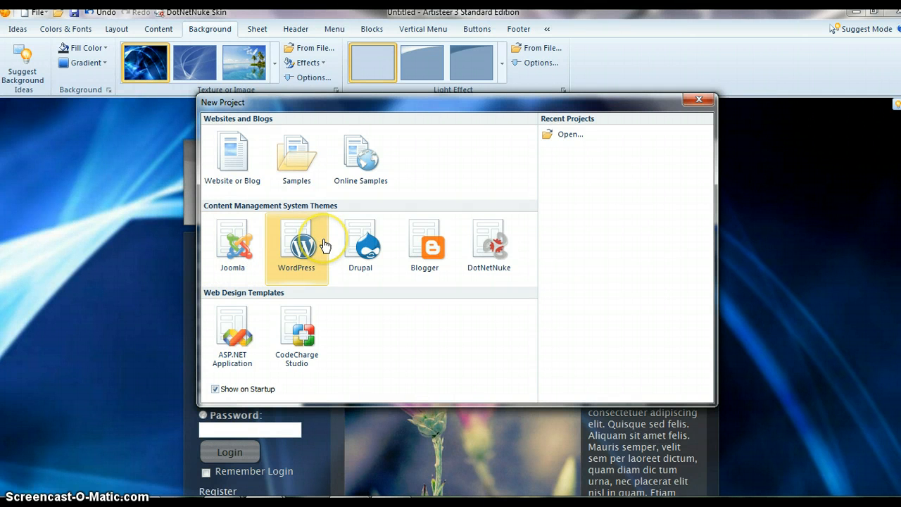
left_click(389, 241)
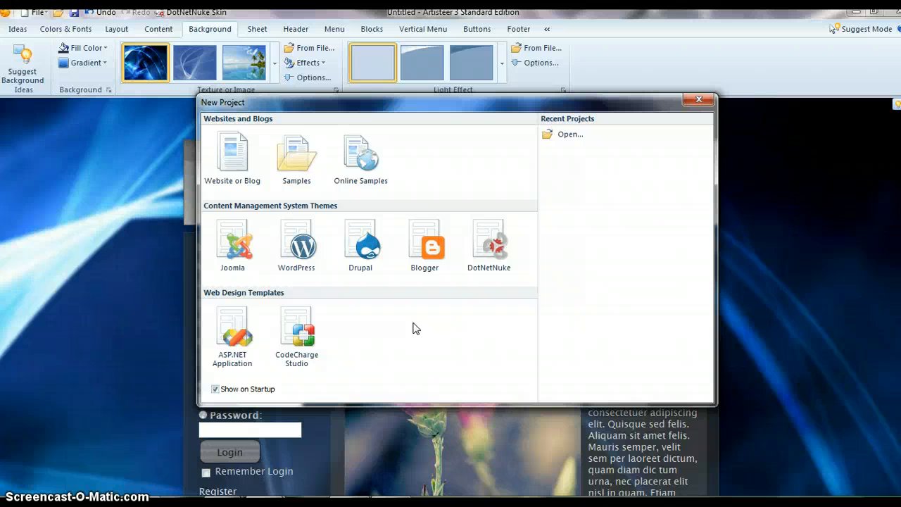
key("super")
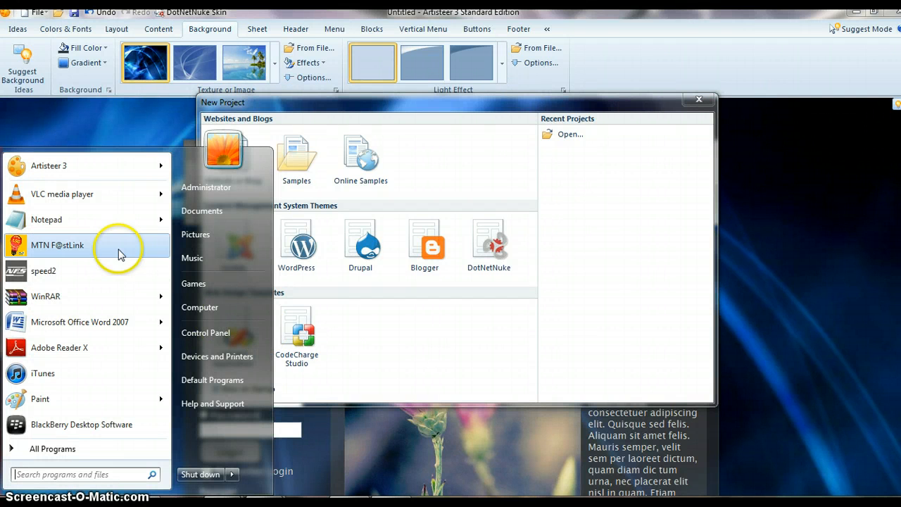
mouse_move(70, 173)
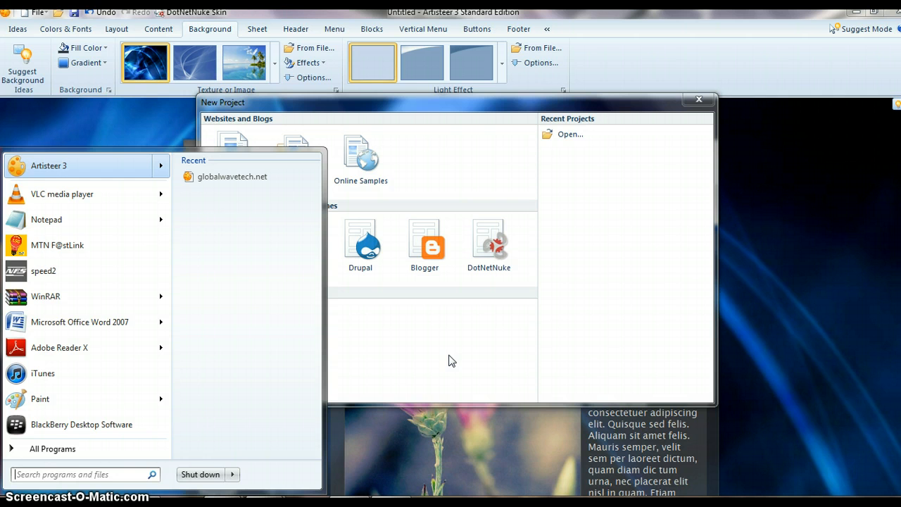
left_click(451, 427)
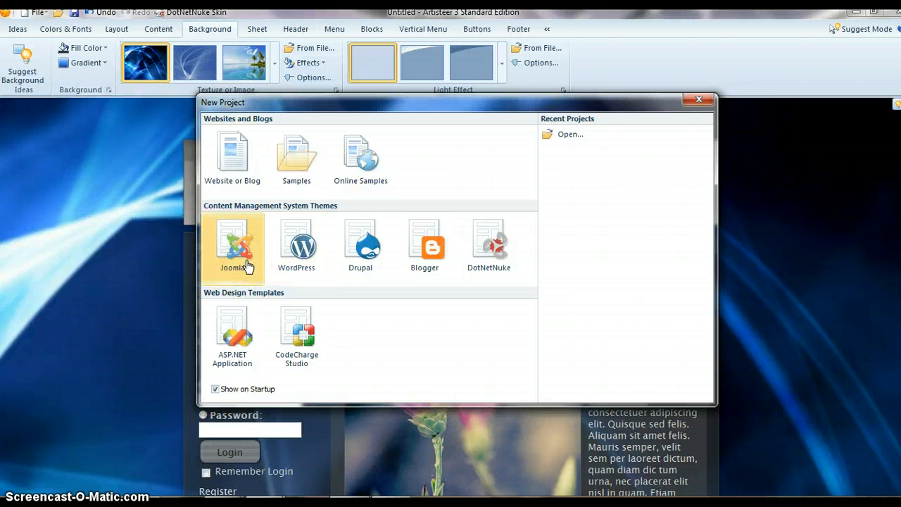
left_click(354, 268)
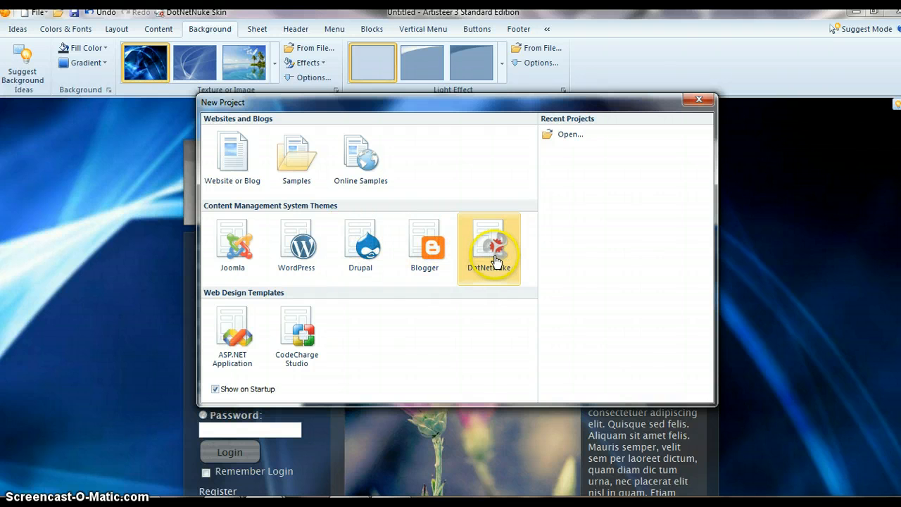
left_click(312, 341)
- Create a new Joomla template project, discarding the unsaved changes in the current project
left_click(240, 268)
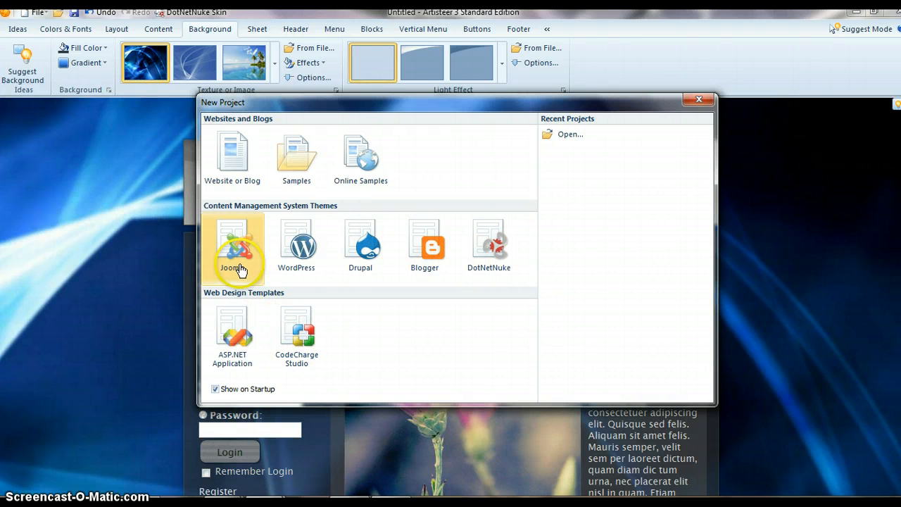
double_click(240, 268)
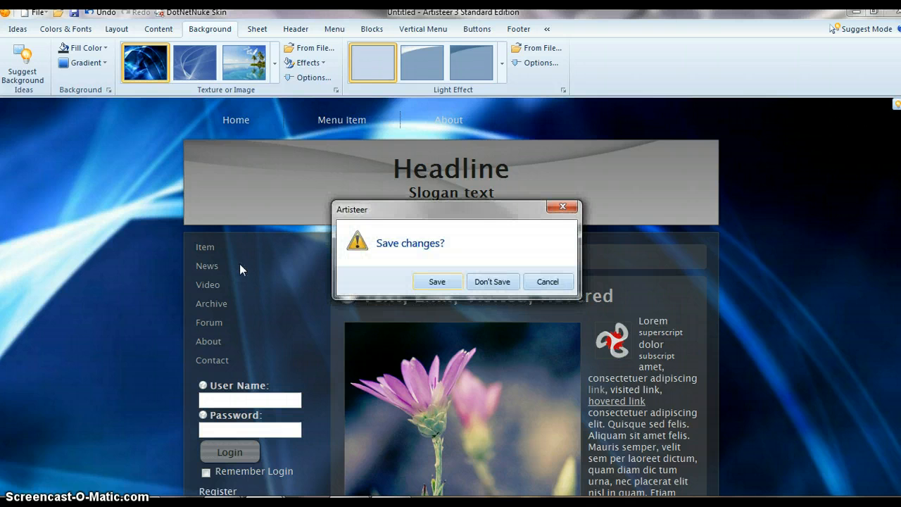
left_click(492, 281)
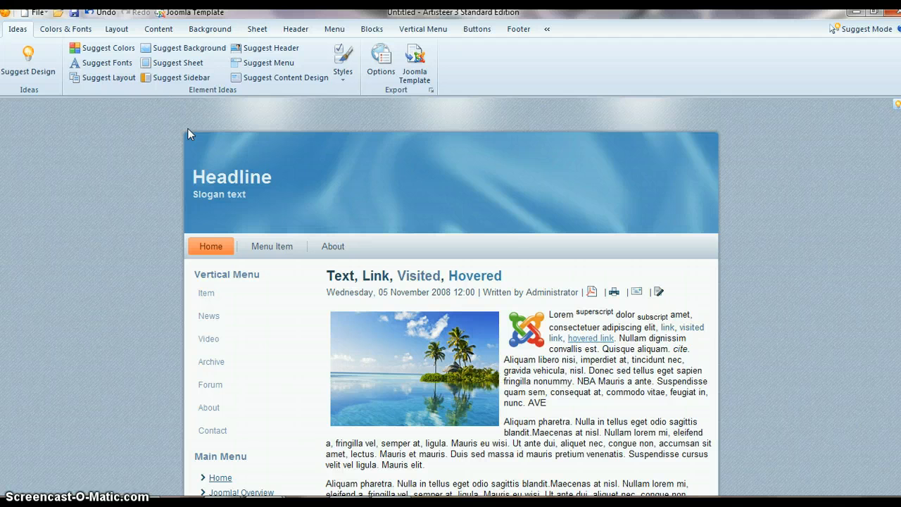
- Generate suggested website designs until one has a light grey page, dark menu bar and red and orange sidebar headings, and review its full page
left_click(31, 78)
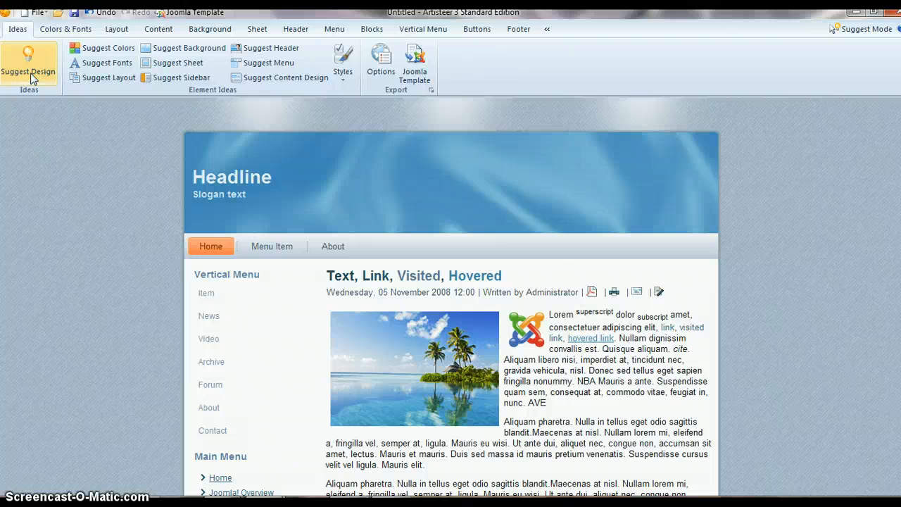
left_click(31, 78)
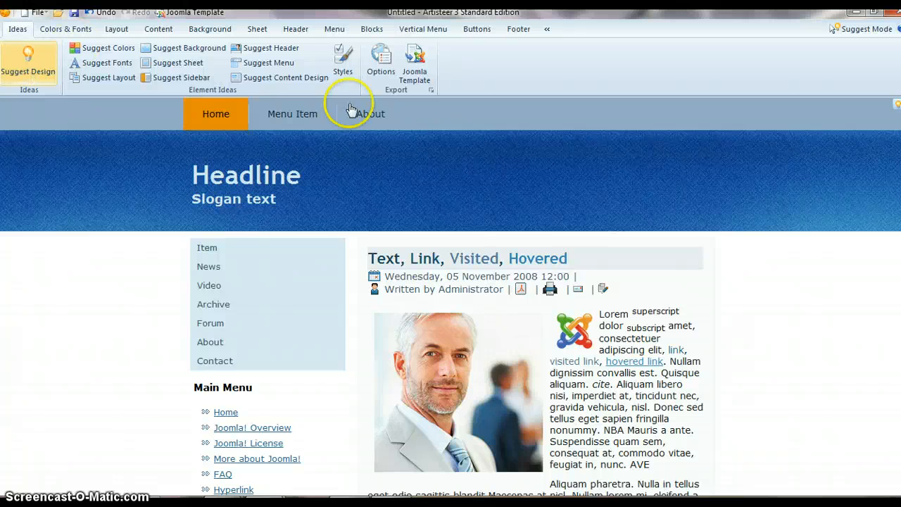
mouse_move(327, 255)
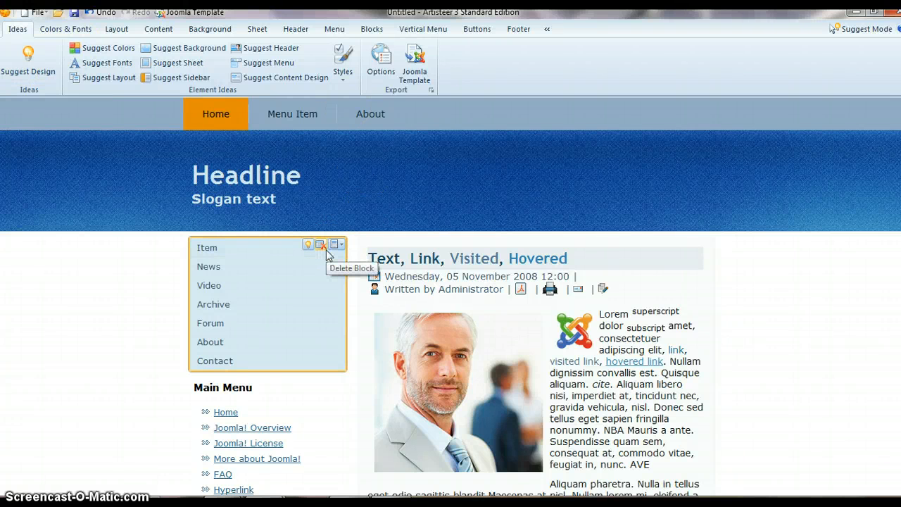
left_click(23, 53)
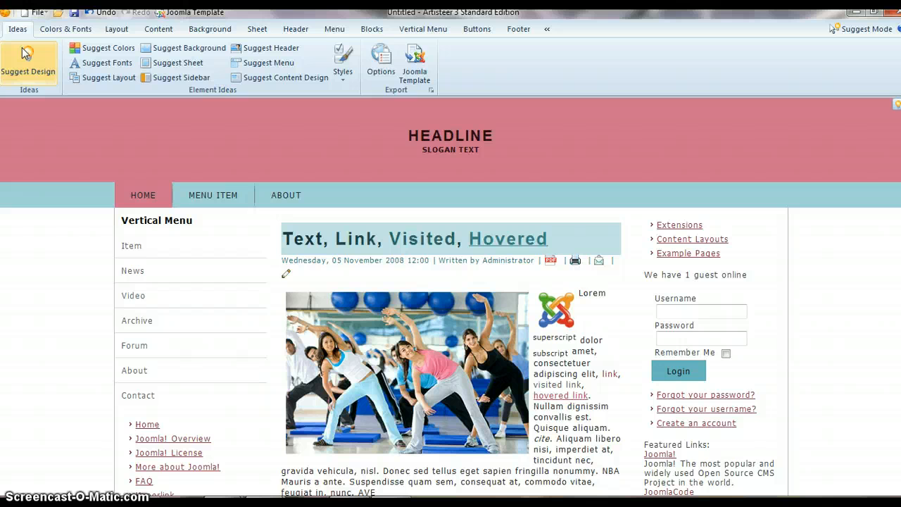
left_click(26, 54)
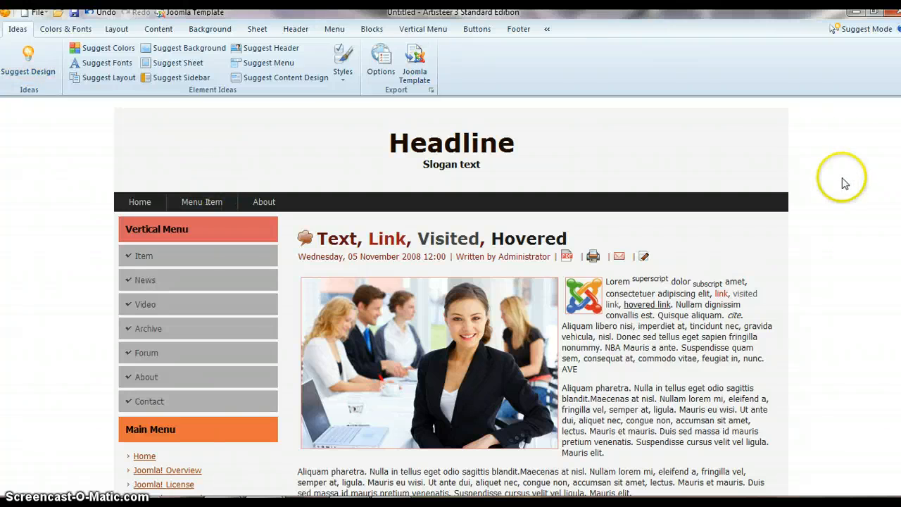
scroll(861, 181, "down", 1)
scroll(451, 295, "down", 7)
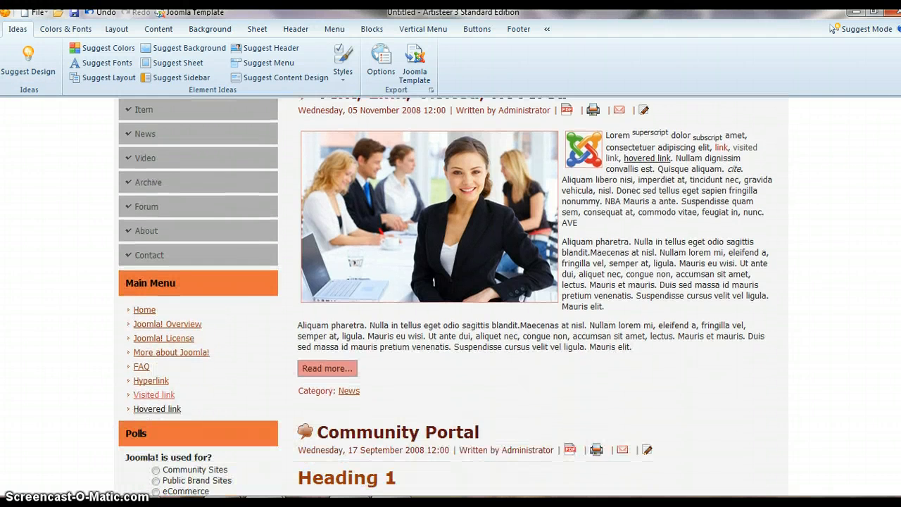
scroll(450, 296, "down", 10)
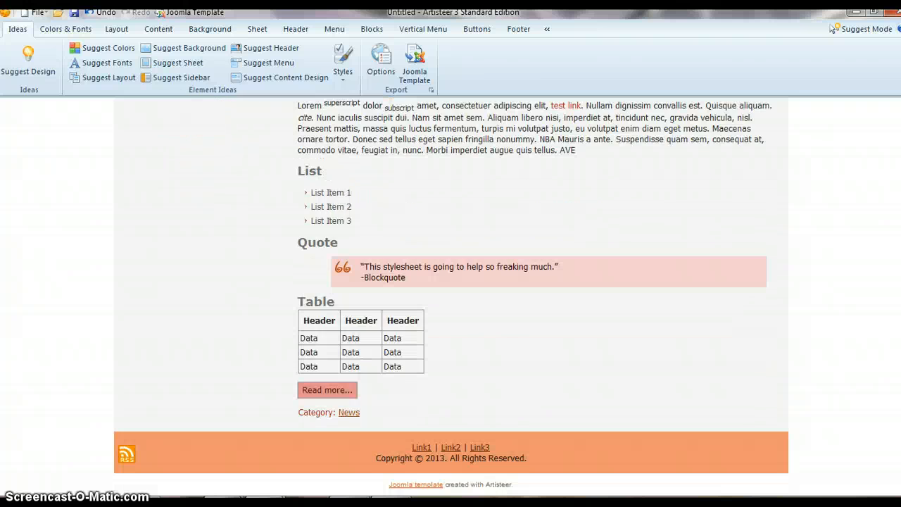
scroll(451, 296, "up", 18)
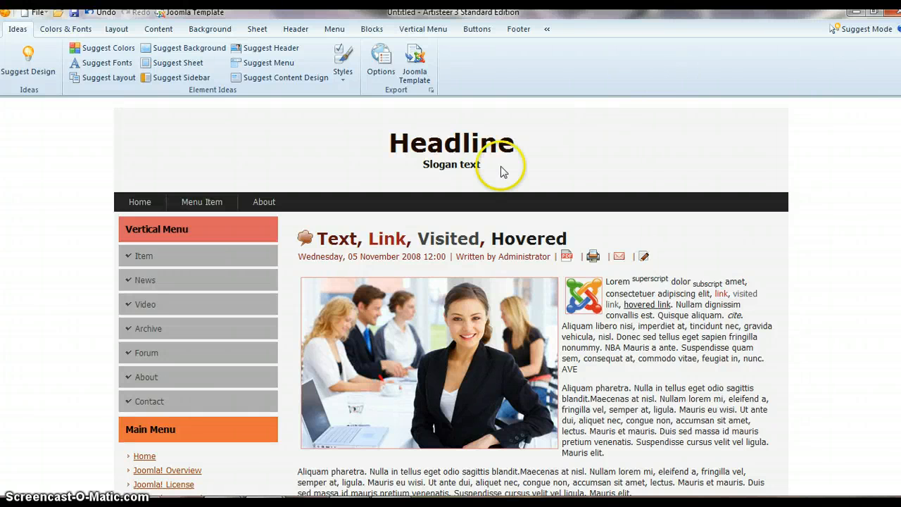
- Replace the header's headline text with "NEWSMS"
mouse_move(495, 171)
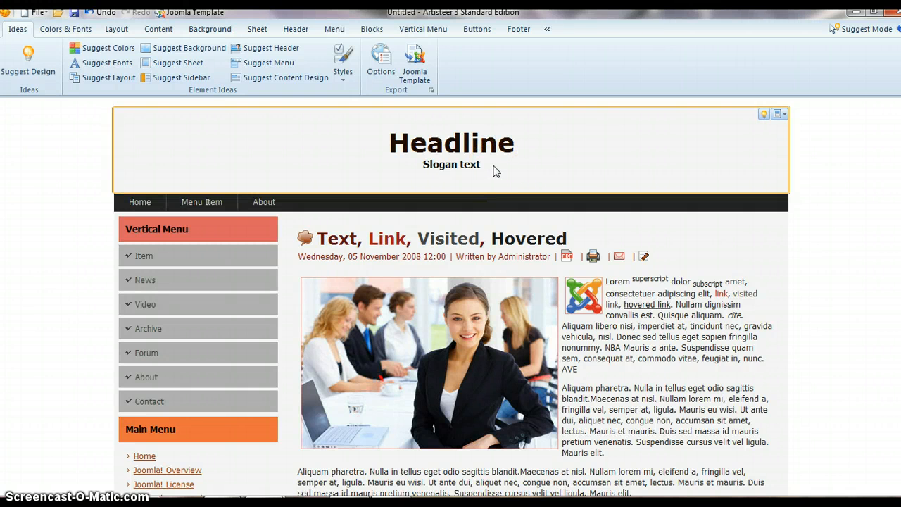
left_click(474, 145)
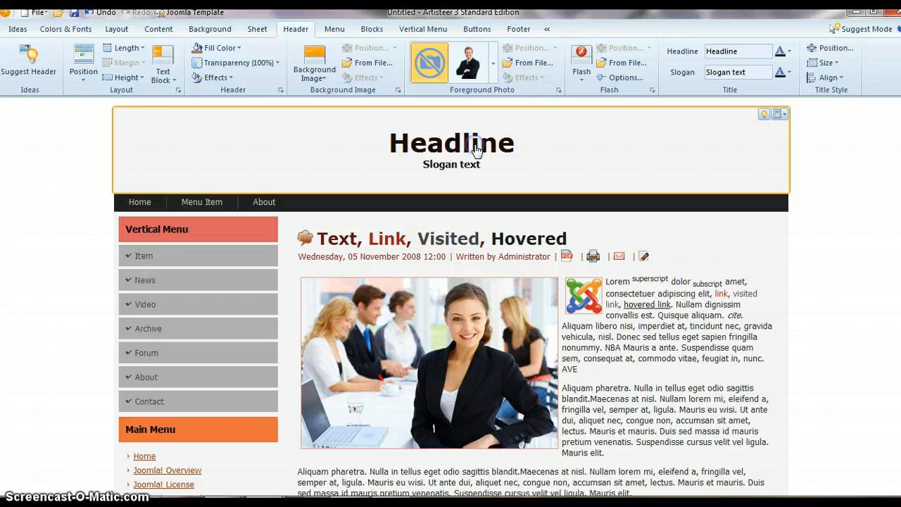
double_click(745, 50)
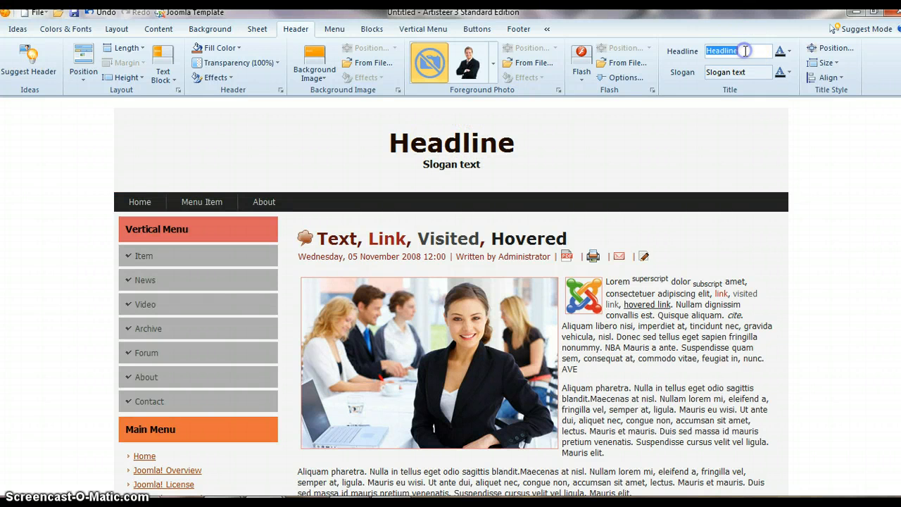
key("BackSpace")
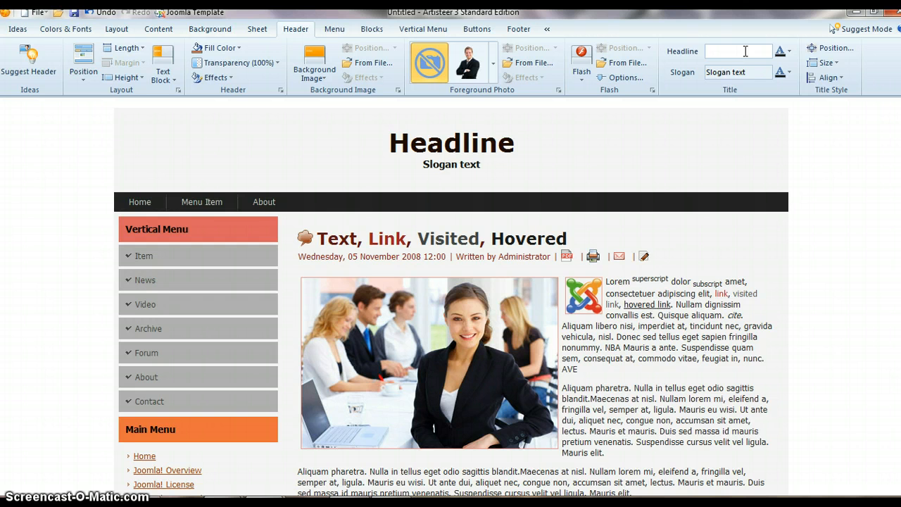
type("NEWSMS")
- Replace the header's slogan text with "We love Sms"
left_click(746, 68)
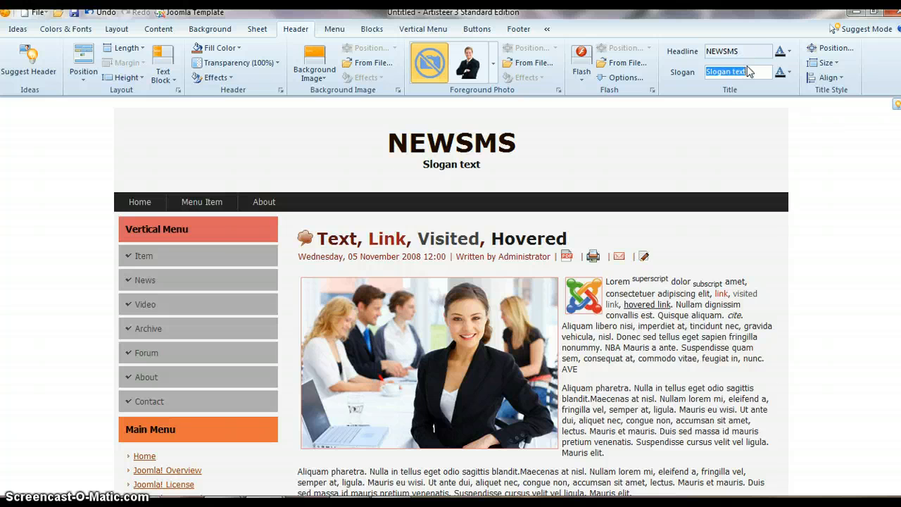
type("We l")
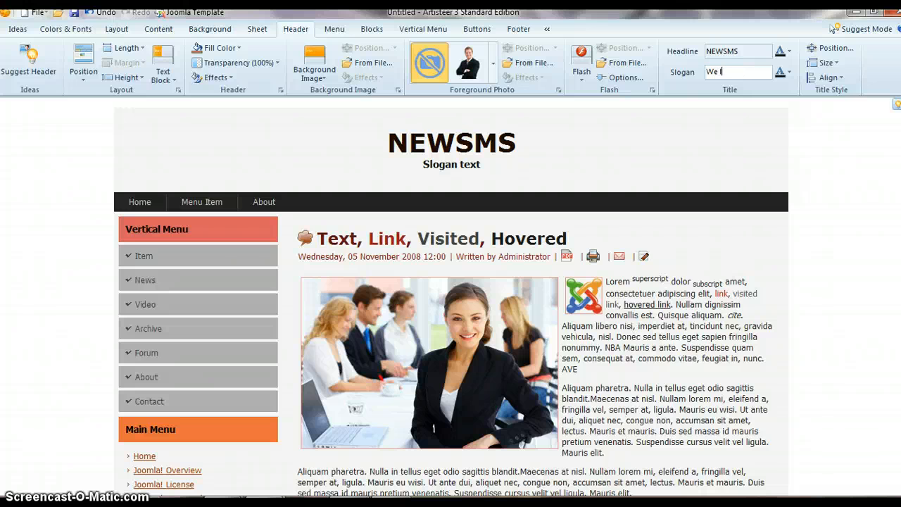
type("ove Smd")
key("BackSpace")
type("s")
left_click(660, 132)
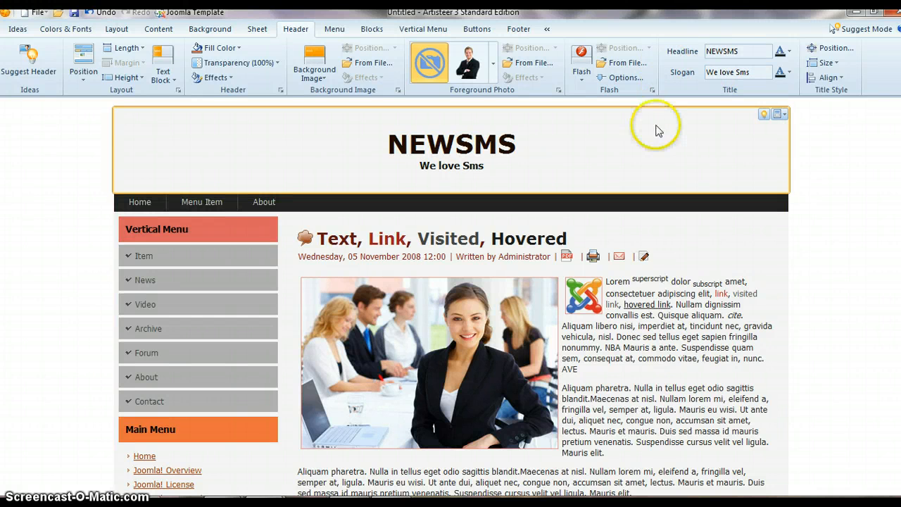
- Reposition the headline and slogan to the lower left of the header using the title position settings
left_click(463, 166)
left_click(746, 55)
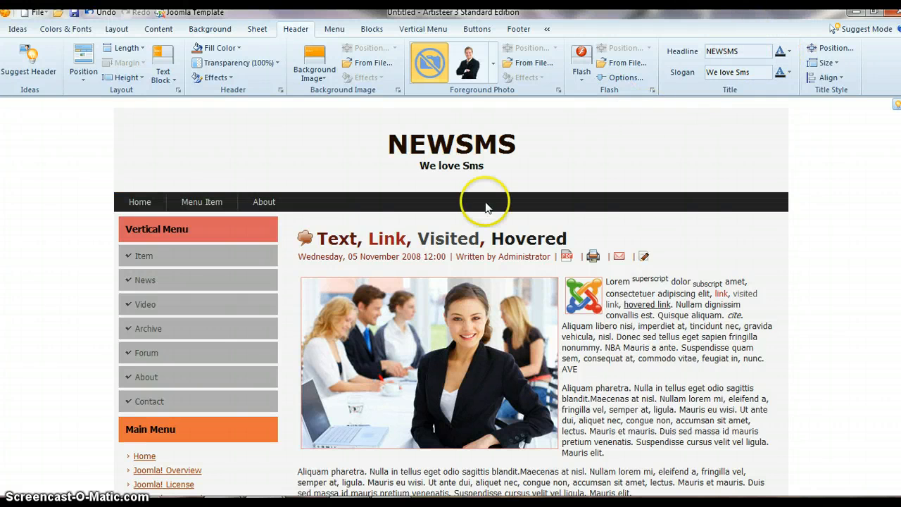
left_click(473, 169)
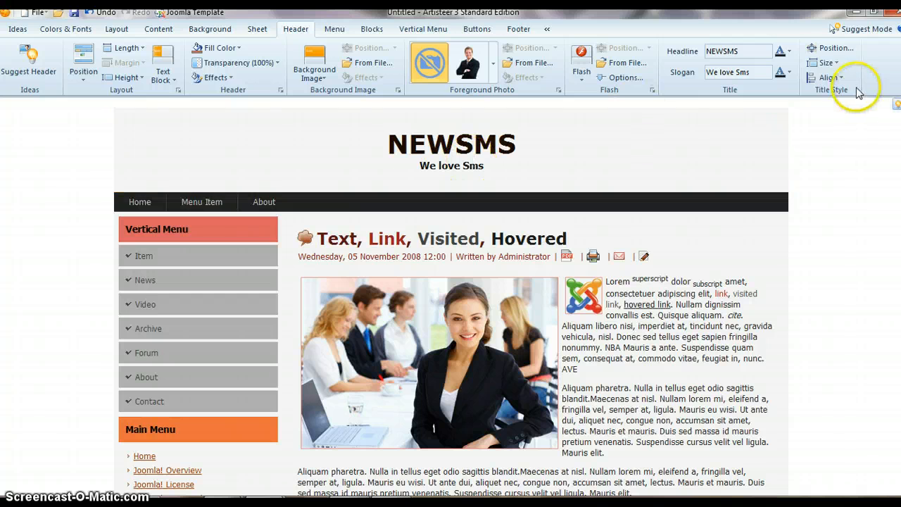
scroll(825, 52, "up", 2)
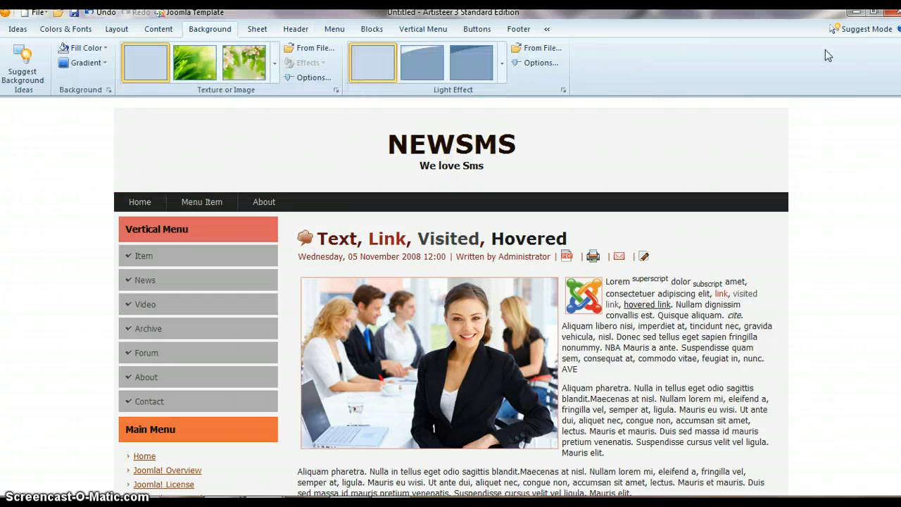
left_click(499, 155)
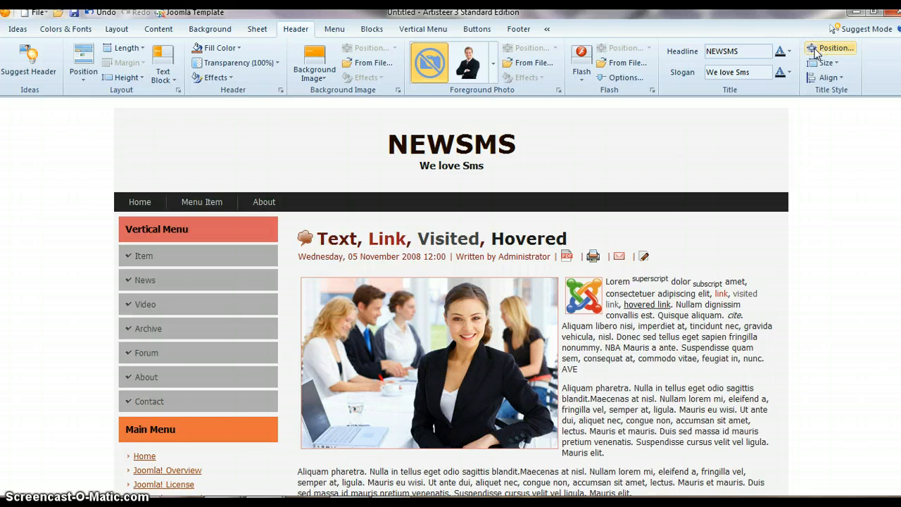
left_click(814, 53)
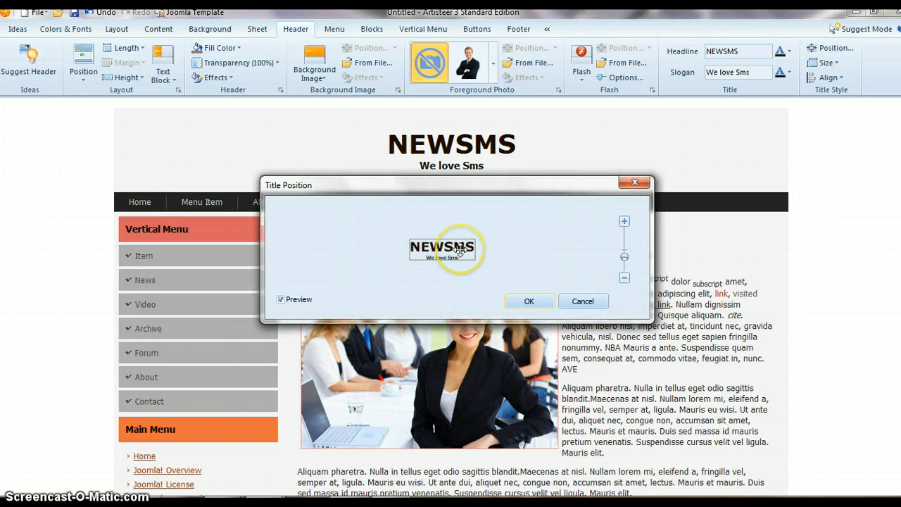
left_click_drag(459, 248, 324, 280)
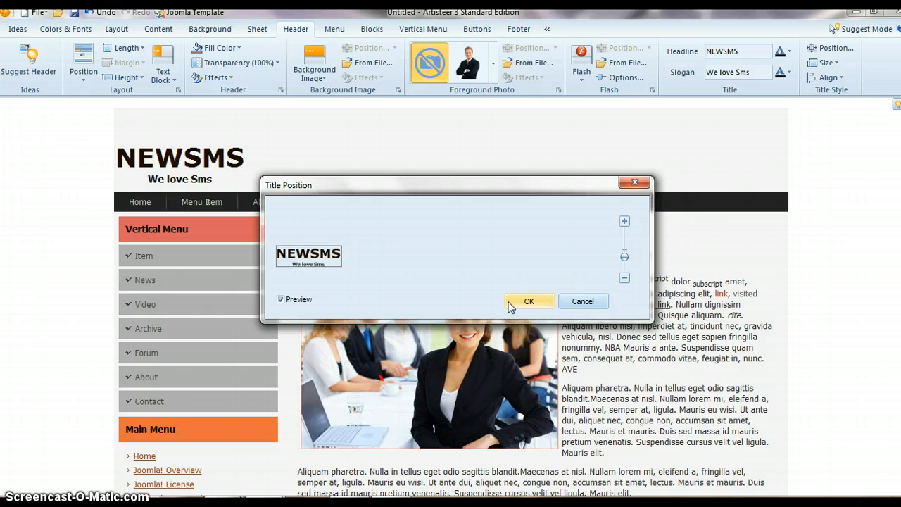
left_click(509, 303)
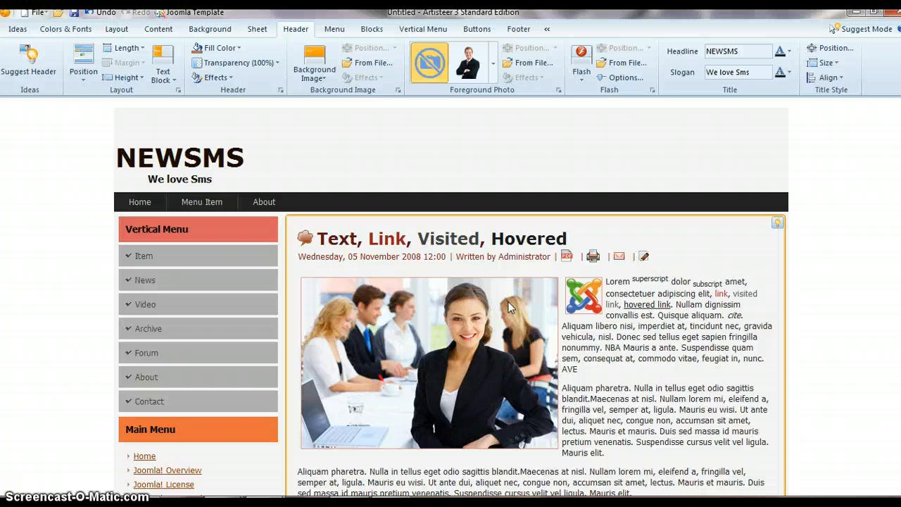
- Set the header's foreground photo to the blonde woman with a headset from the Communications category
left_click(311, 178)
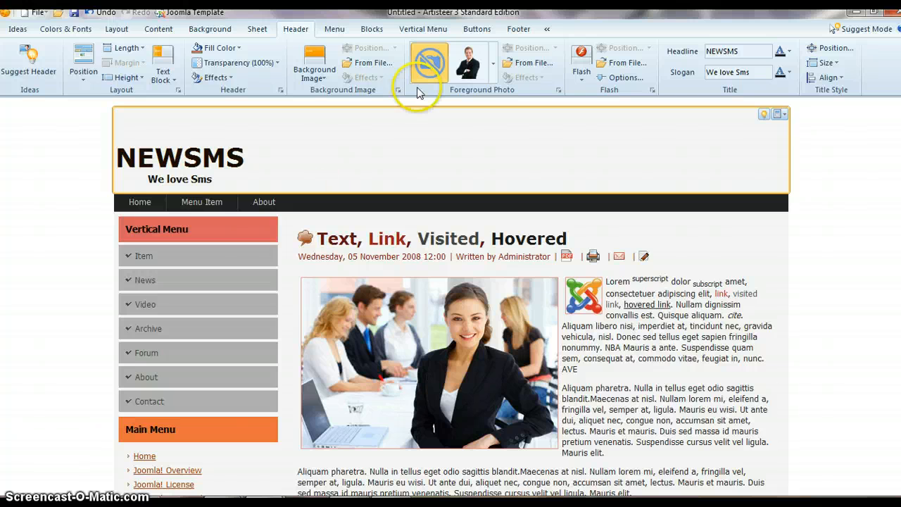
left_click(492, 73)
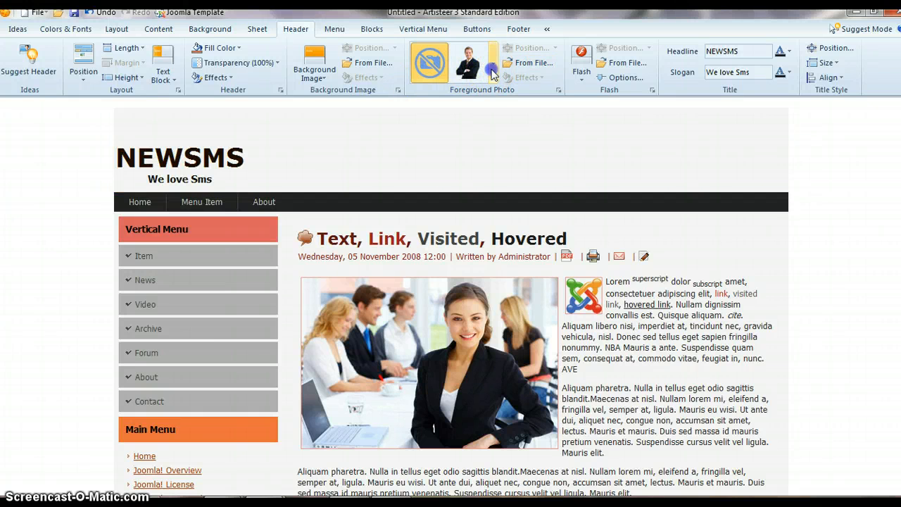
left_click(492, 75)
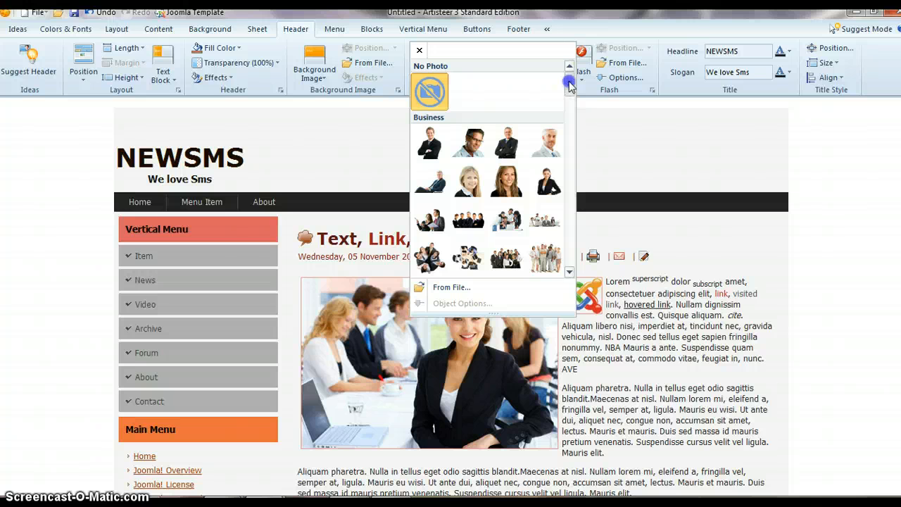
left_click_drag(569, 78, 561, 106)
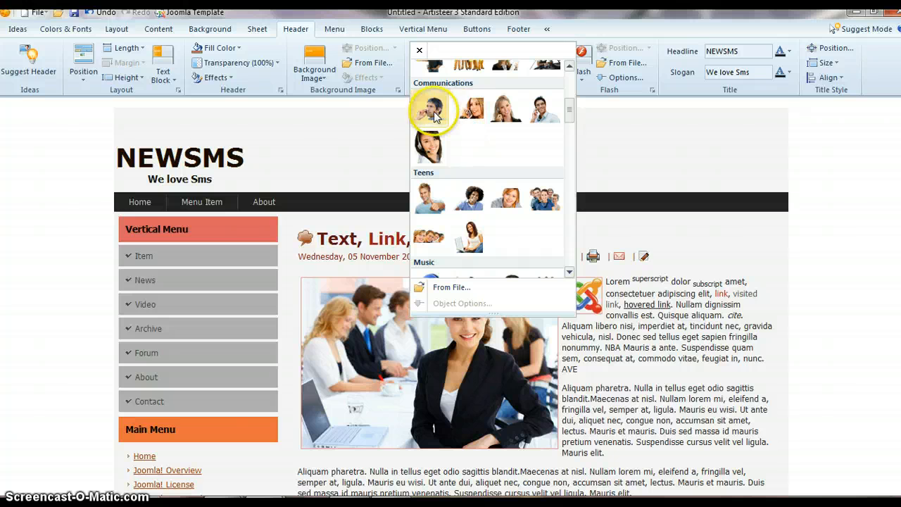
left_click(535, 119)
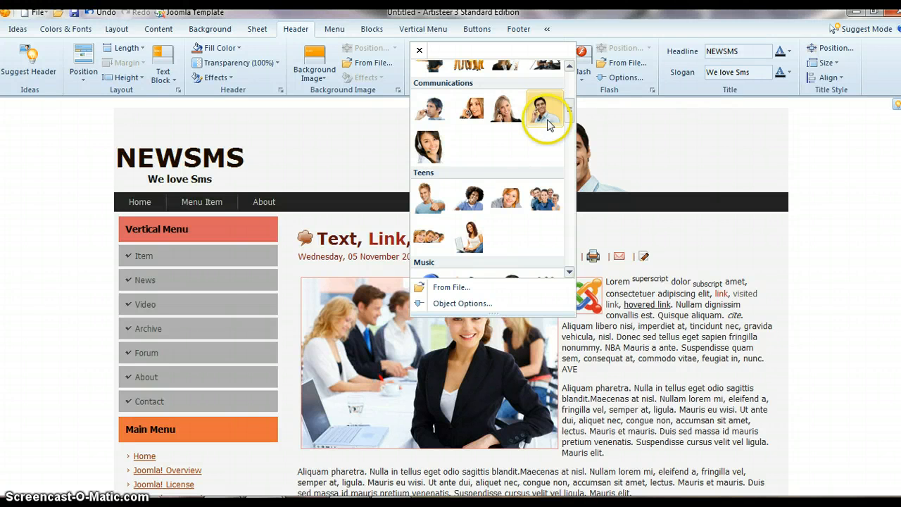
scroll(569, 114, "up", 1)
mouse_move(569, 113)
left_mouse_down()
mouse_move(568, 97)
mouse_move(571, 111)
left_mouse_up()
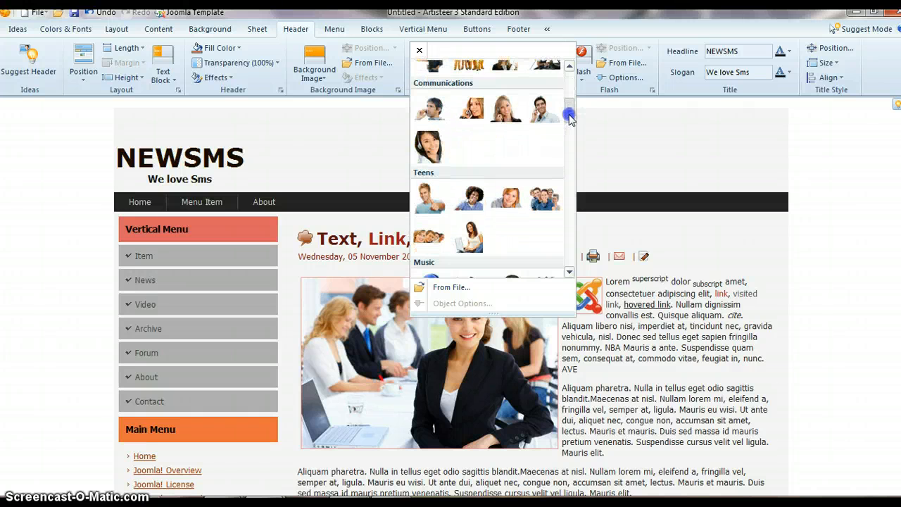
left_click(511, 118)
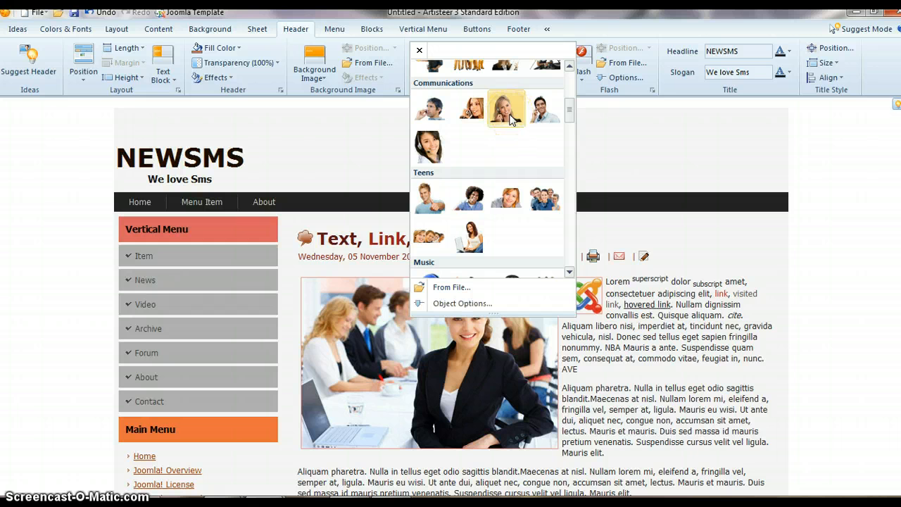
left_click(511, 118)
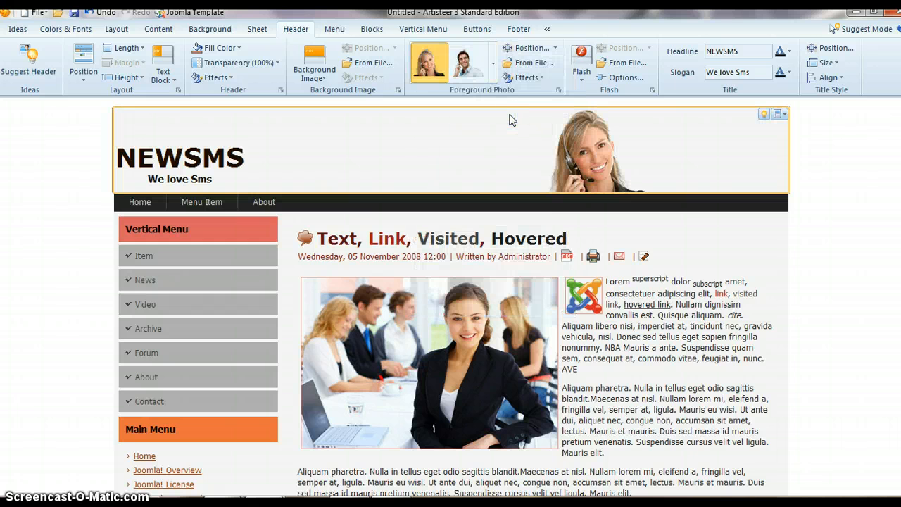
- Move the woman's photo farther right in the header using the foreground photo position settings
left_click(592, 166)
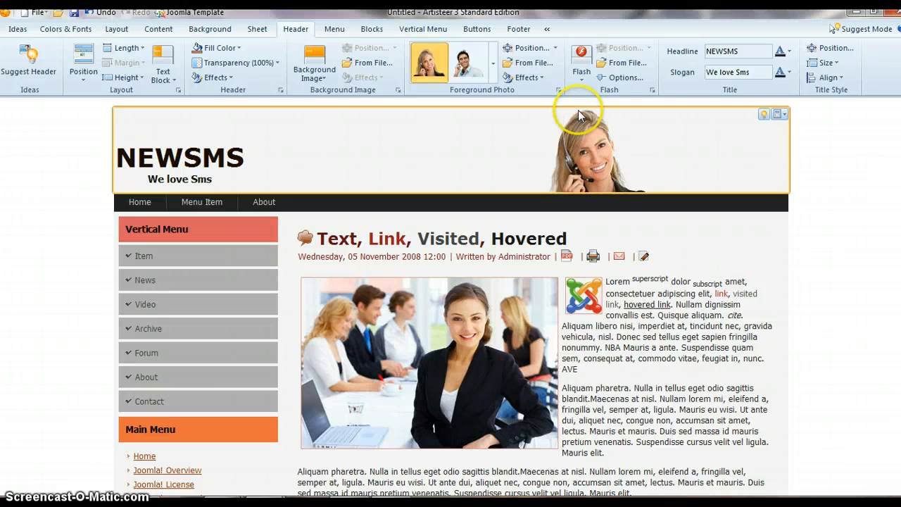
left_click(539, 51)
left_click_drag(514, 267, 531, 238)
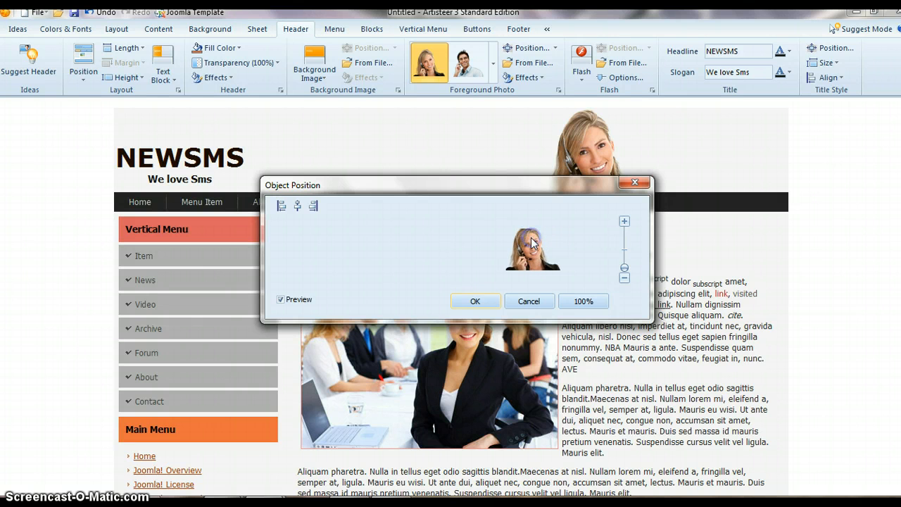
left_click(478, 299)
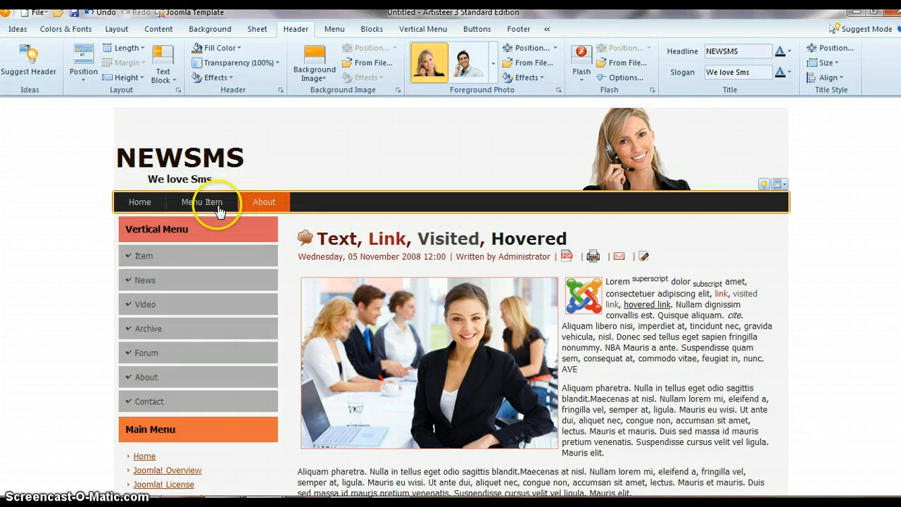
- Try the Tabbed shapes on the horizontal menu items and return to the Classic shape
mouse_move(169, 208)
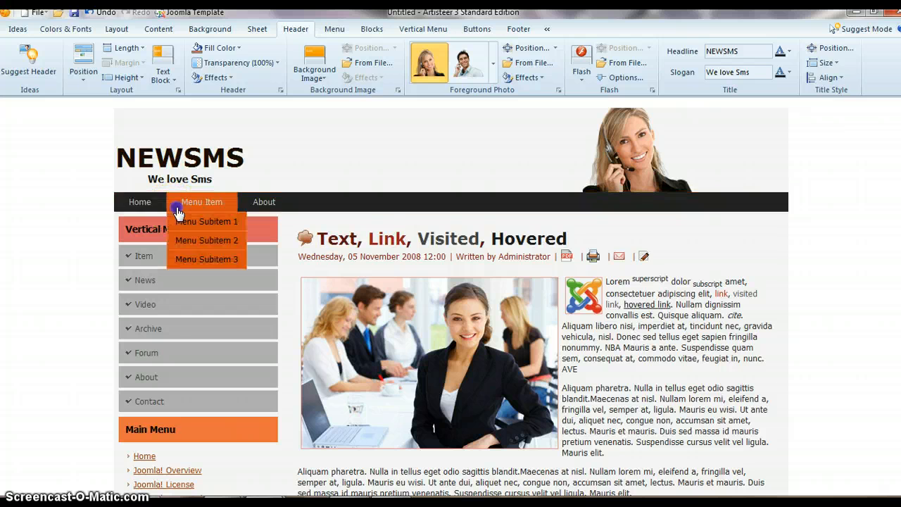
left_click(161, 204)
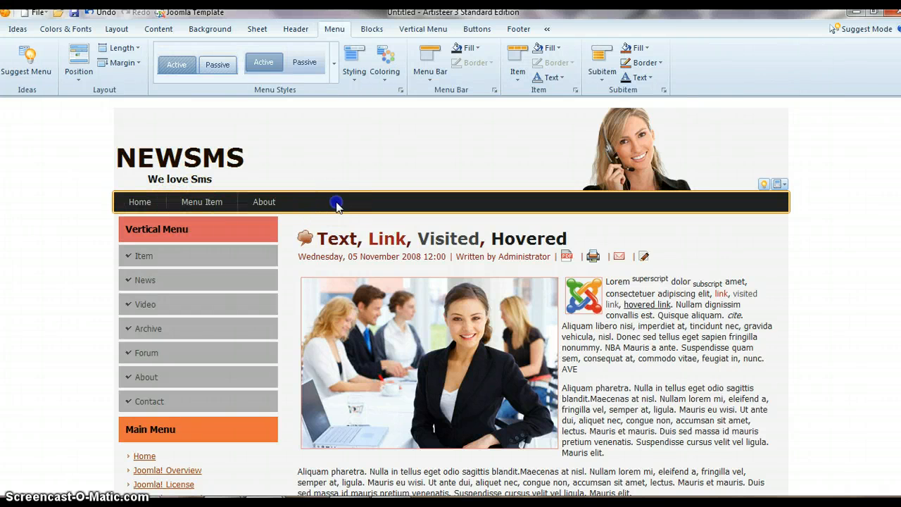
mouse_move(207, 206)
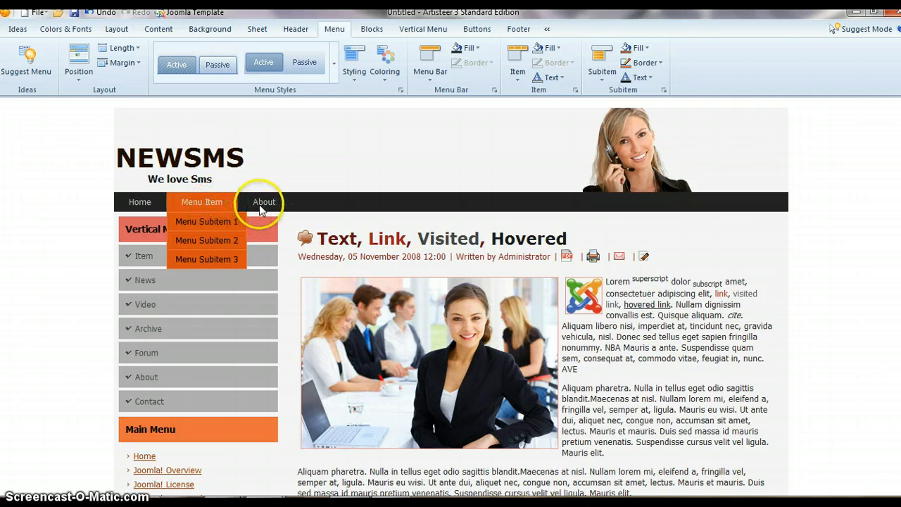
left_click(362, 64)
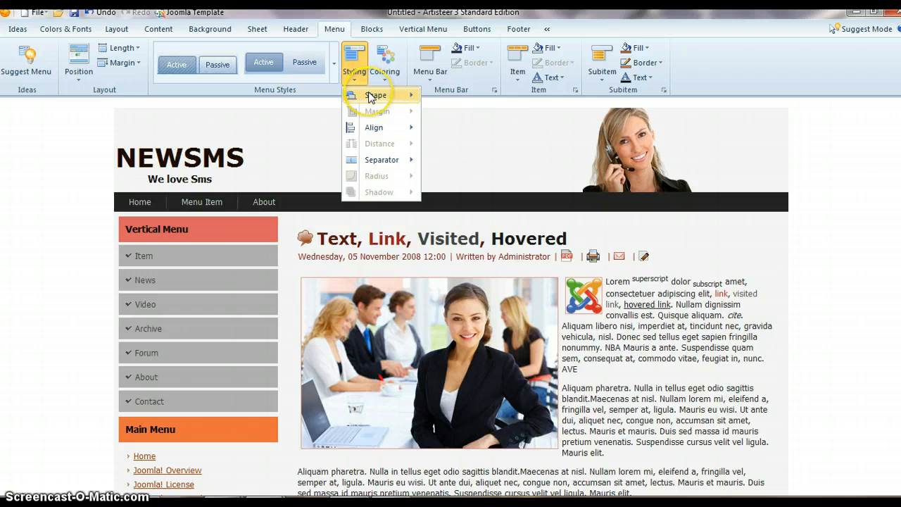
mouse_move(372, 96)
left_click(477, 144)
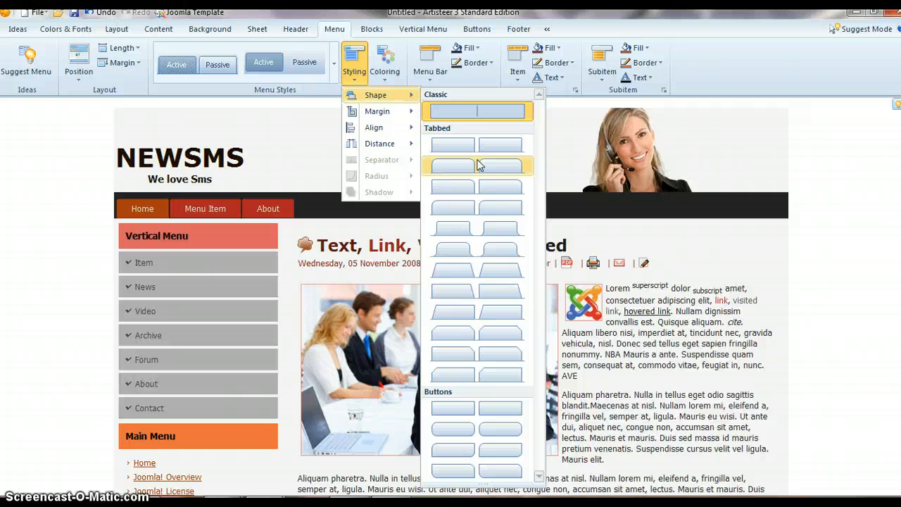
left_click(486, 194)
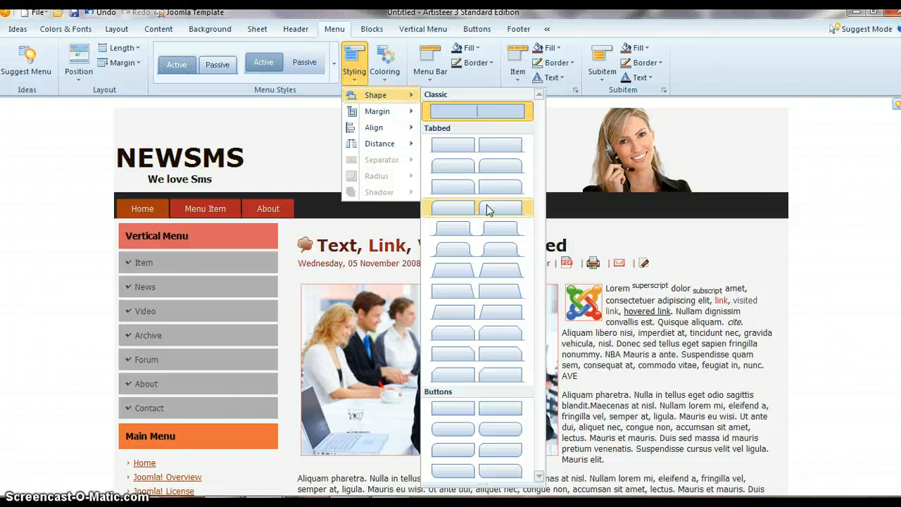
left_click(483, 109)
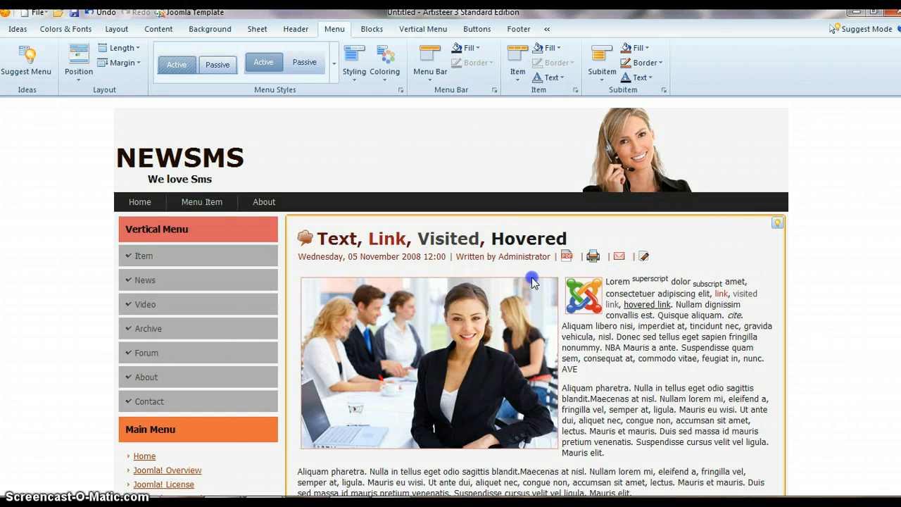
left_click_drag(686, 276, 682, 257)
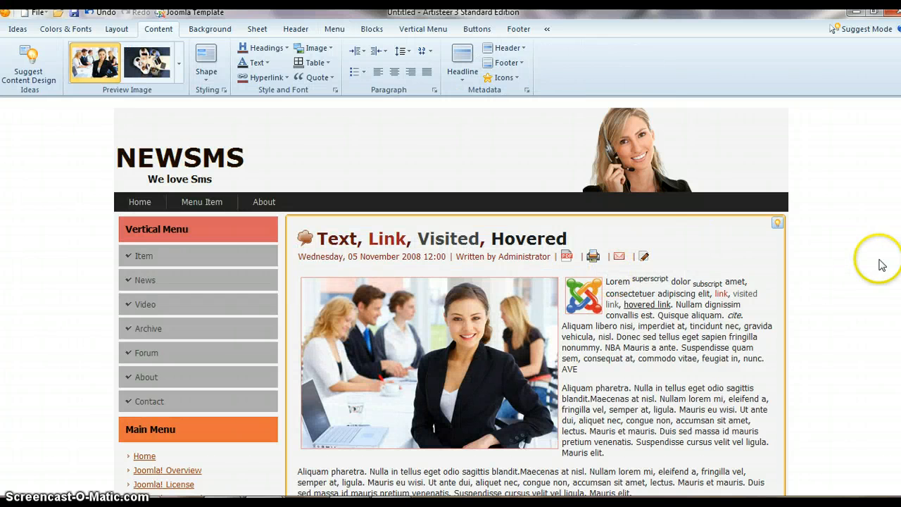
scroll(434, 331, "down", 3)
scroll(434, 331, "up", 1)
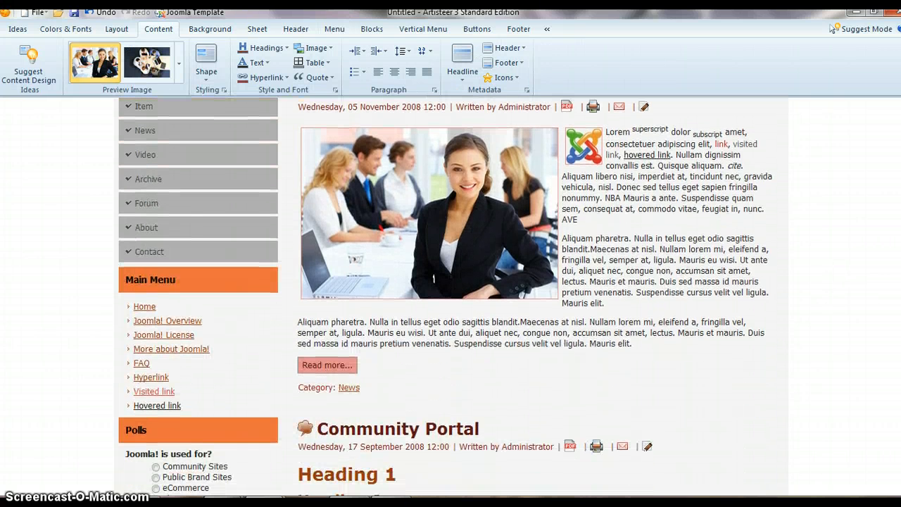
scroll(896, 100, "up", 1)
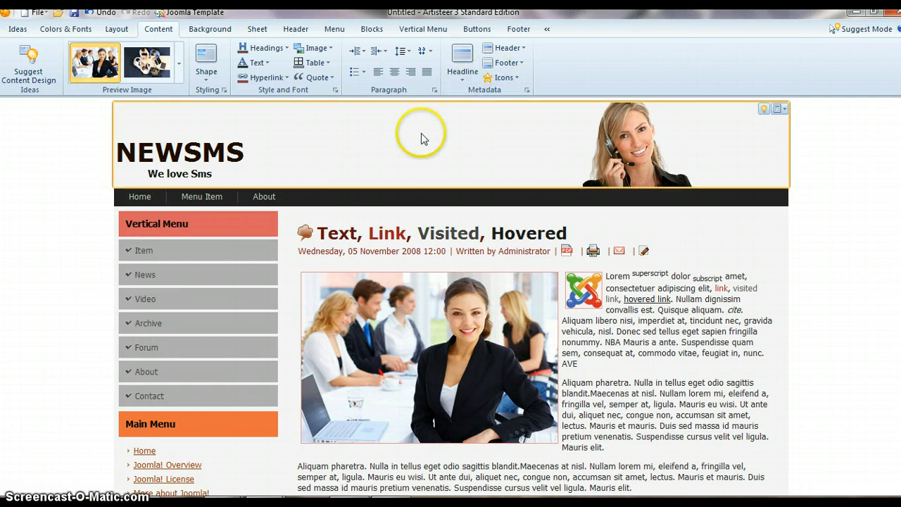
- Try a three-column page layout and return to the two-column layout with the sidebar left of the content
left_click(285, 240)
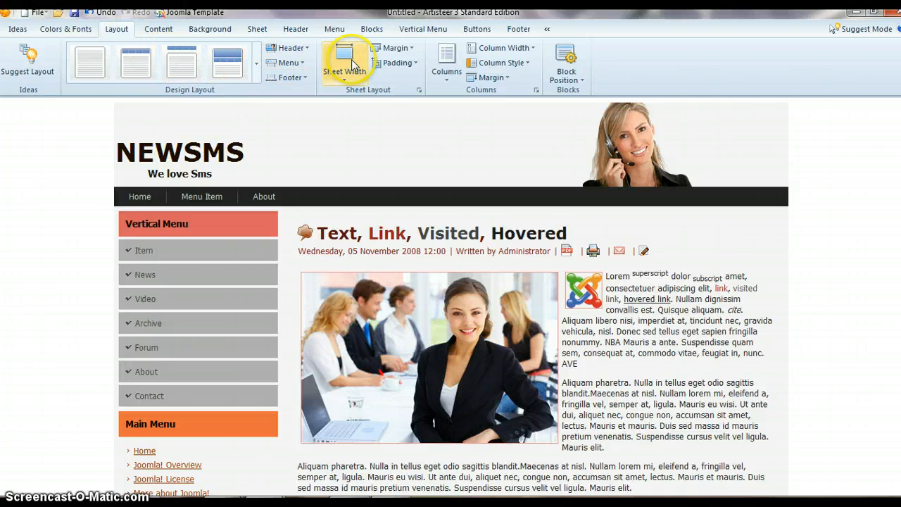
left_click(449, 64)
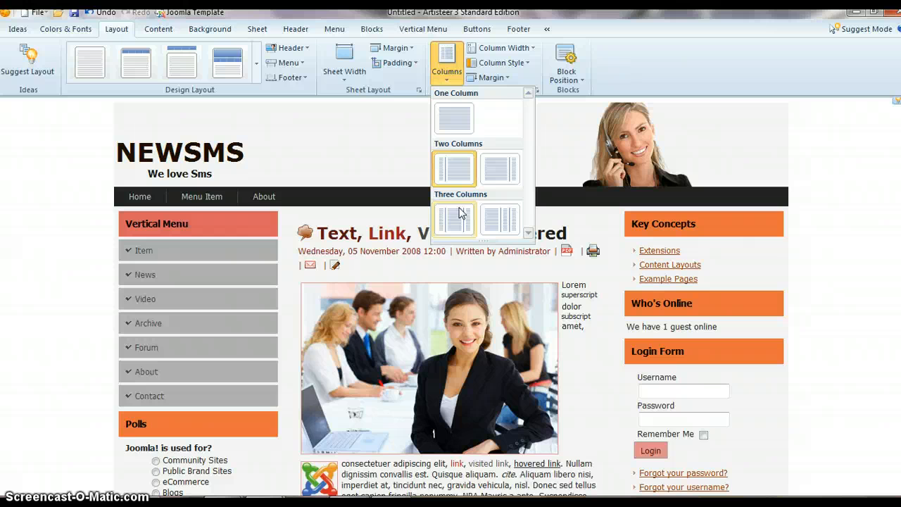
left_click(448, 162)
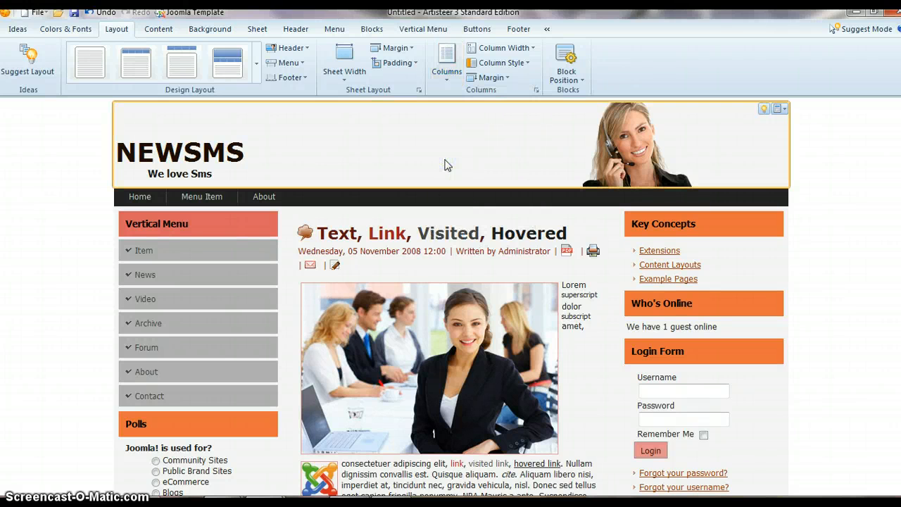
left_click(705, 318)
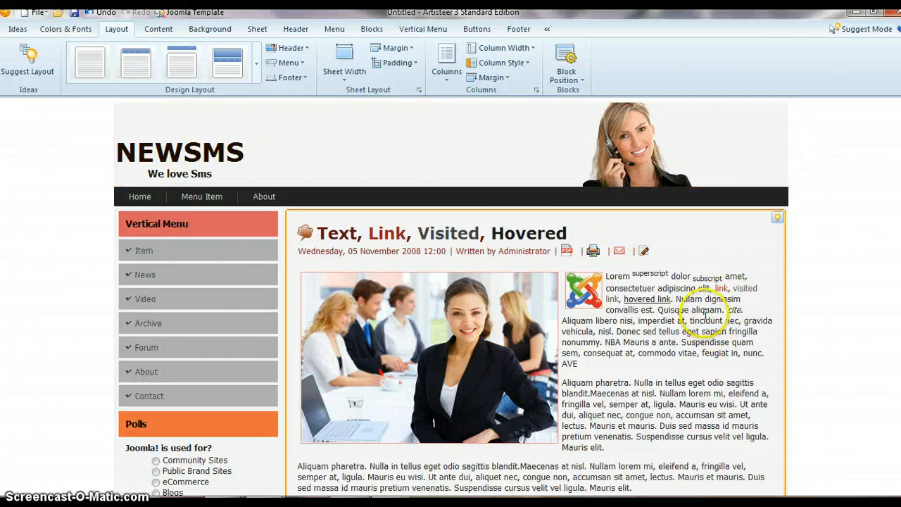
scroll(706, 315, "down", 5)
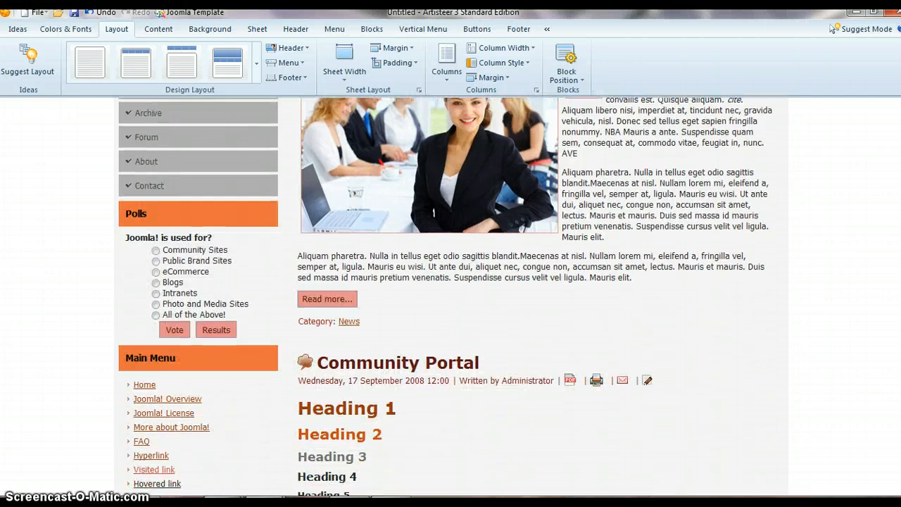
- Preview a fixed sheet width of 1000 pixels without applying it
scroll(705, 315, "up", 5)
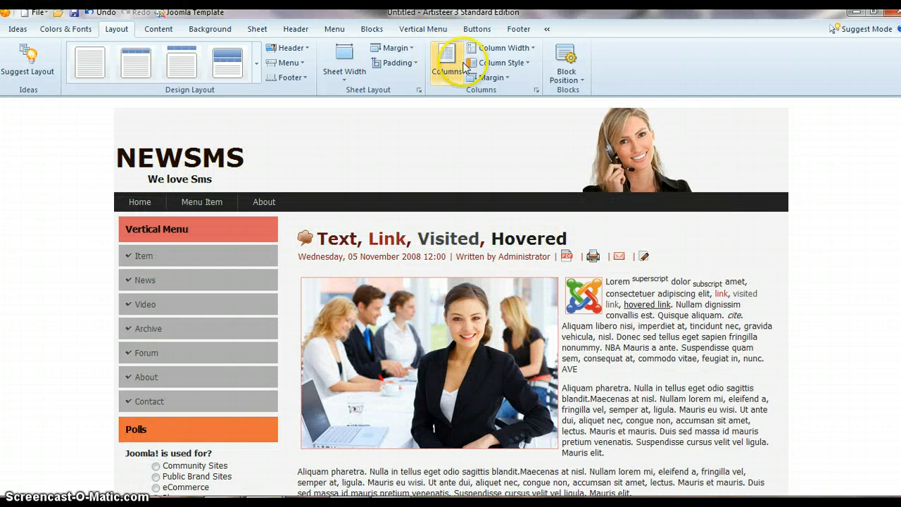
left_click(365, 68)
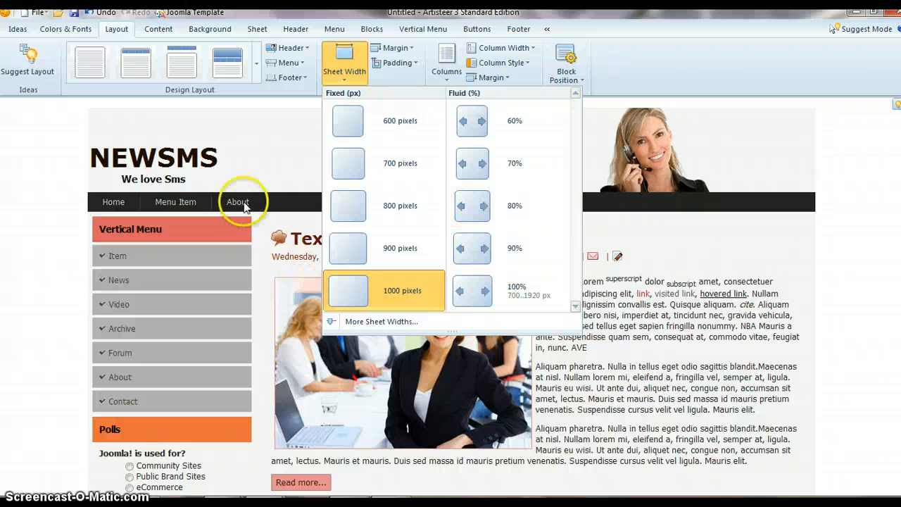
left_click(261, 116)
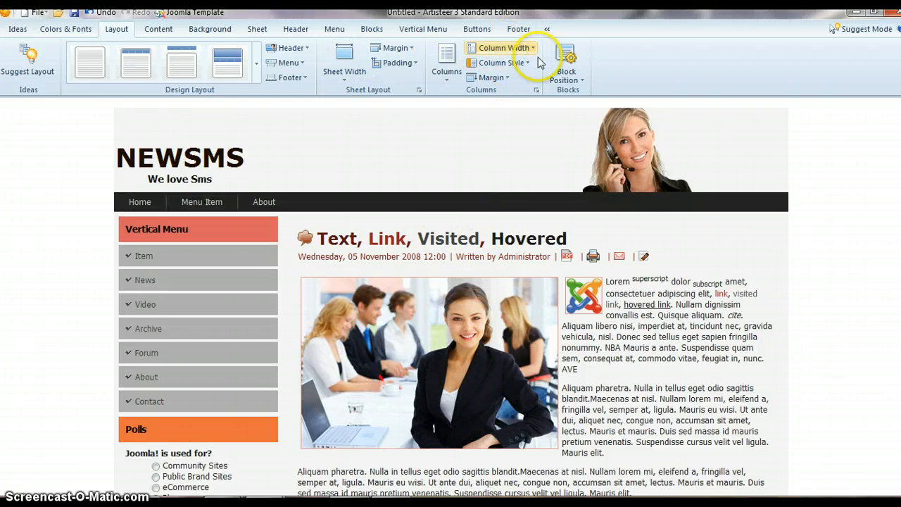
- Open the page footer's text in the HTML editor
scroll(797, 199, "down", 5)
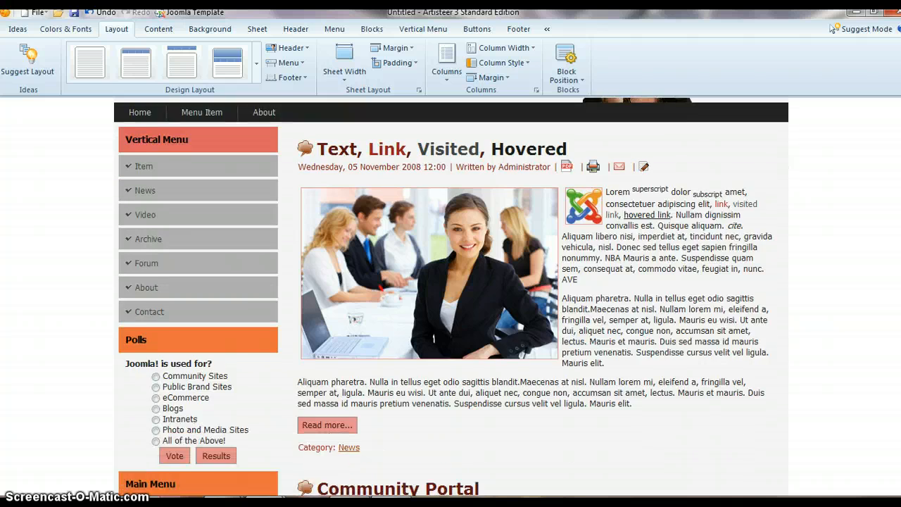
scroll(451, 296, "down", 13)
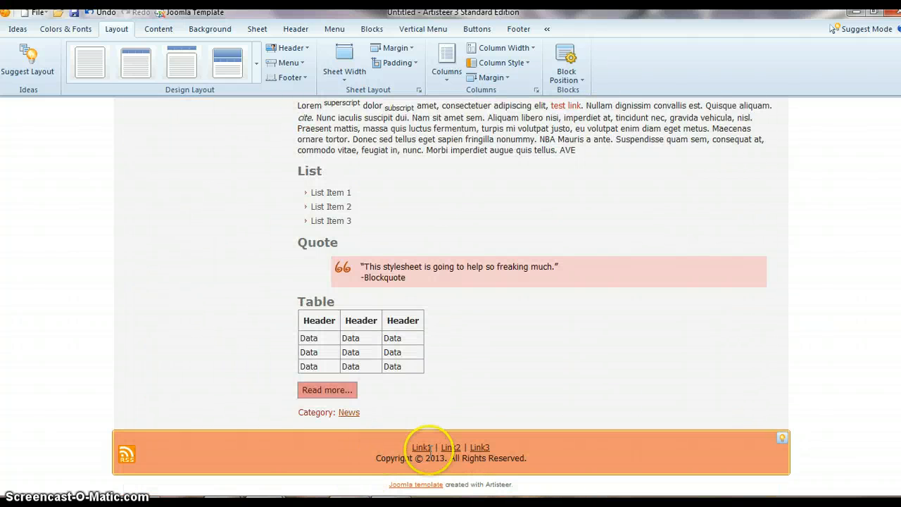
left_click_drag(400, 420, 542, 472)
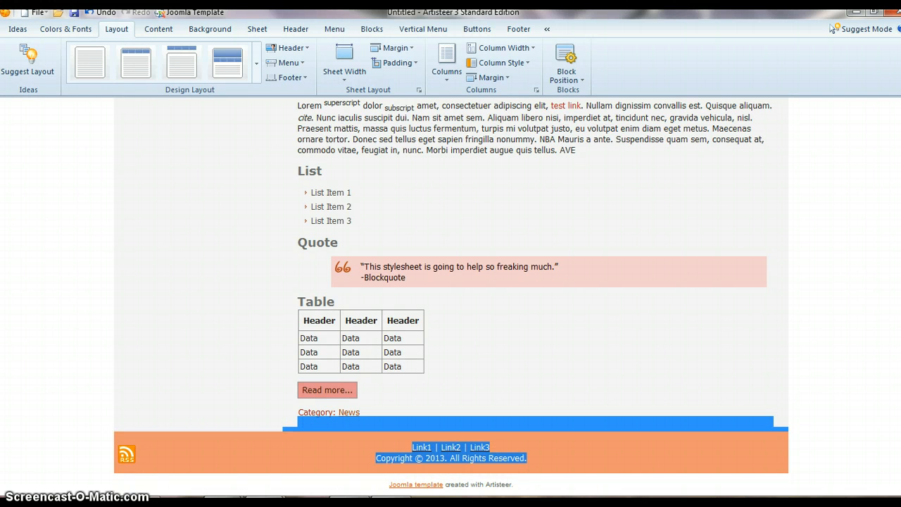
left_click(878, 364)
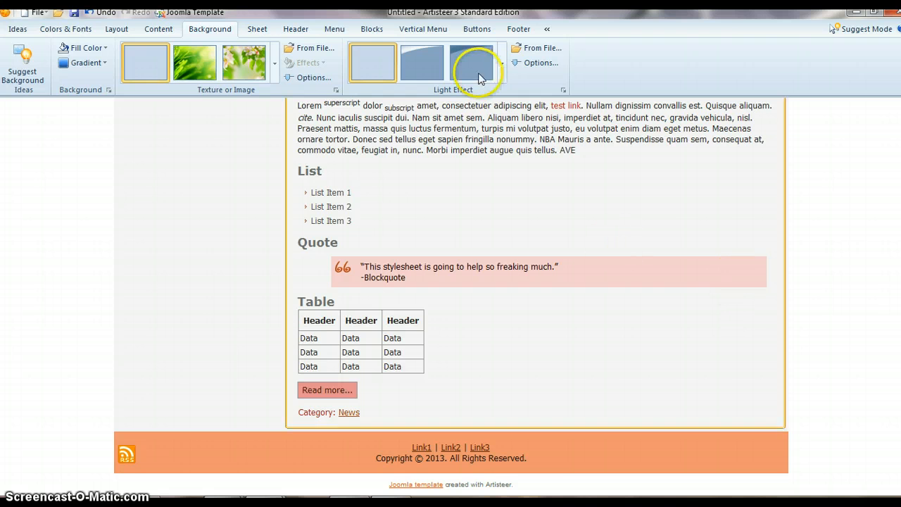
left_click(521, 28)
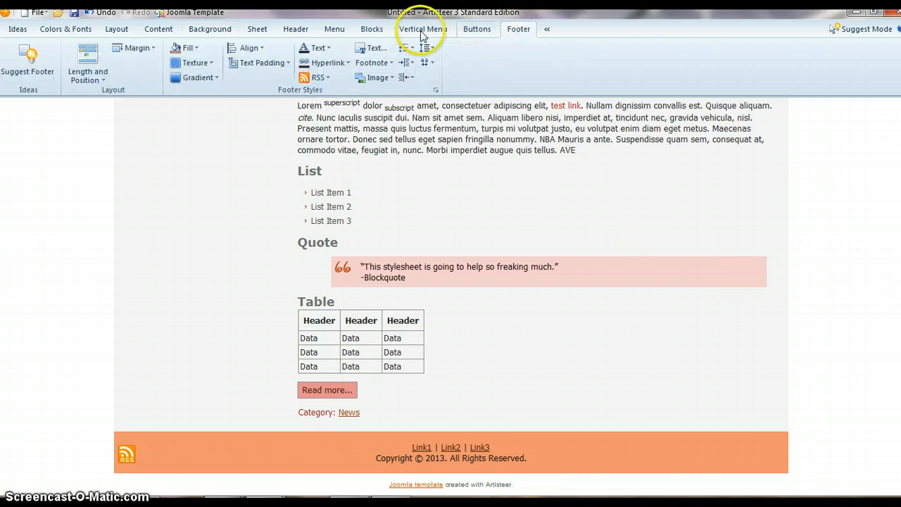
left_click(369, 48)
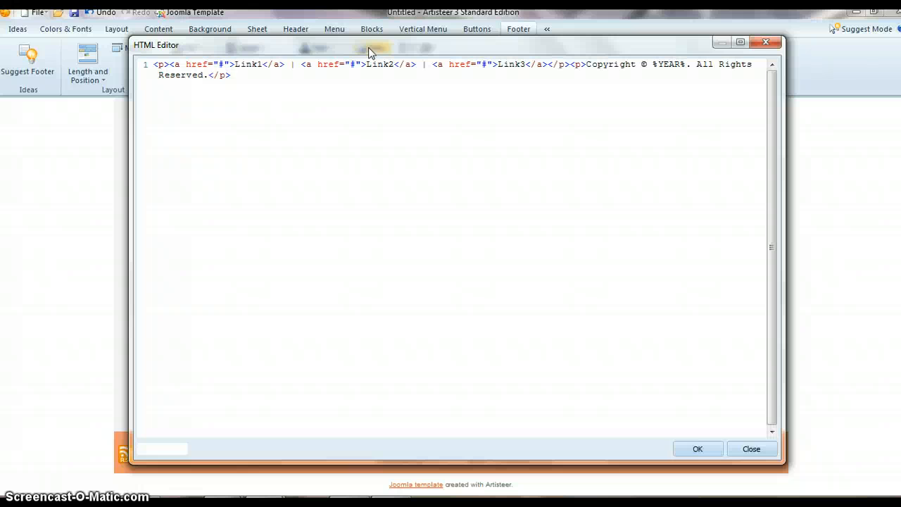
left_click(200, 72)
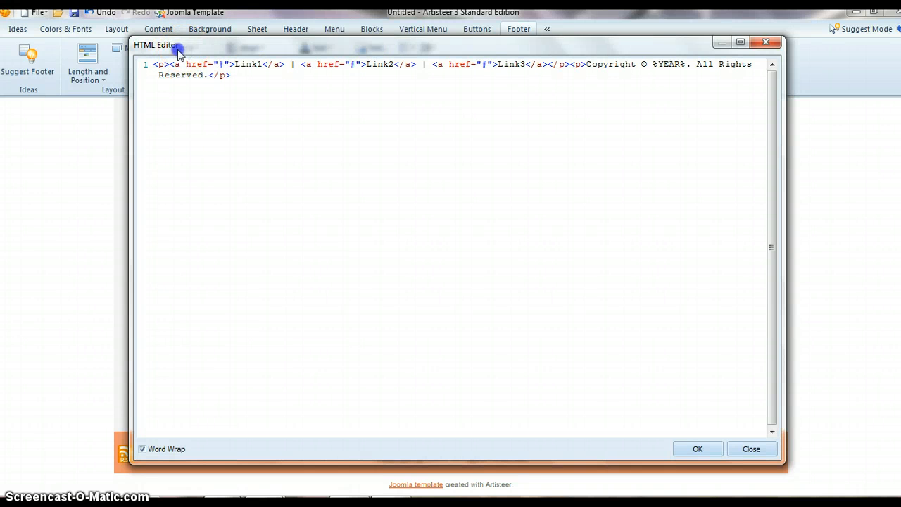
mouse_move(183, 49)
left_mouse_down()
mouse_move(144, 51)
mouse_move(182, 47)
left_mouse_up()
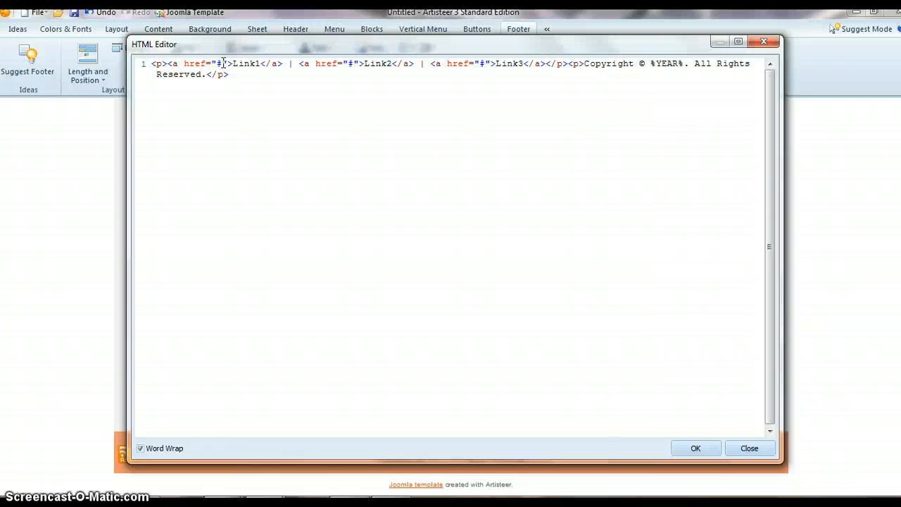
- Reduce the height of the HTML editor window to uncover the page footer beneath it
left_click_drag(223, 64, 214, 63)
double_click(459, 42)
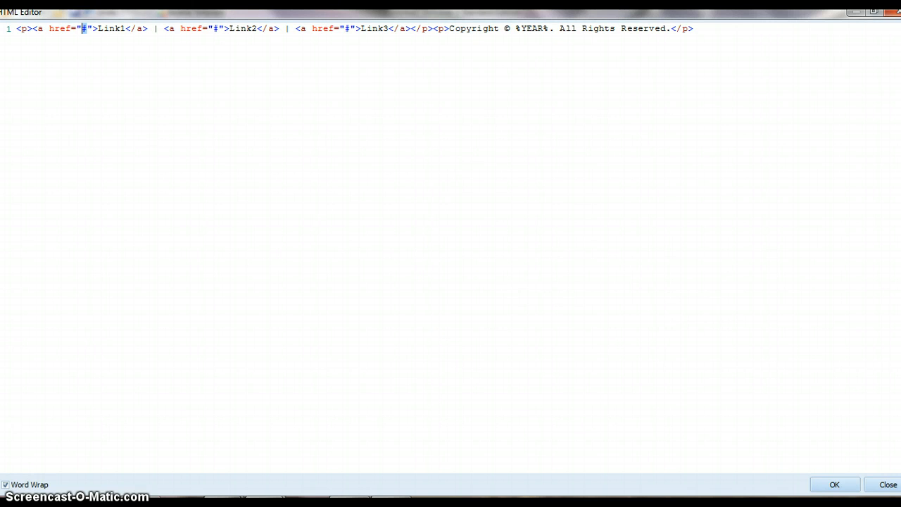
left_click(873, 12)
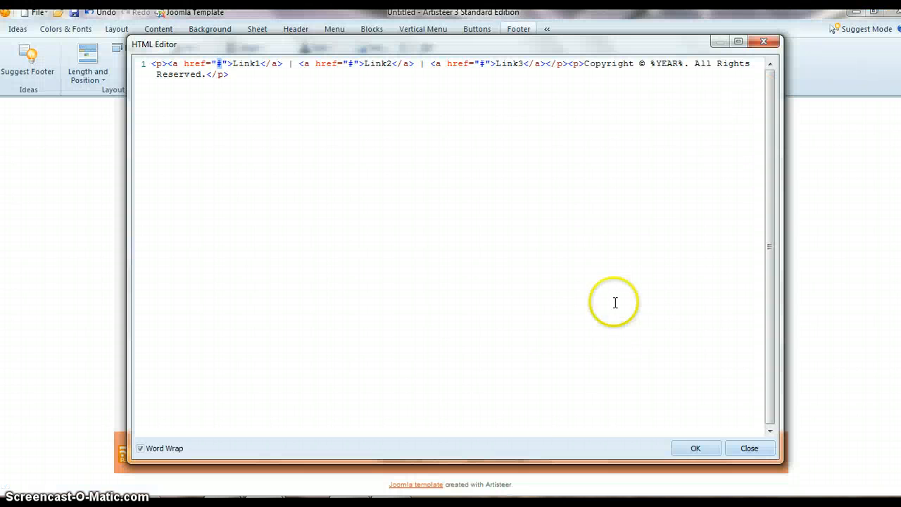
left_click_drag(511, 463, 495, 367)
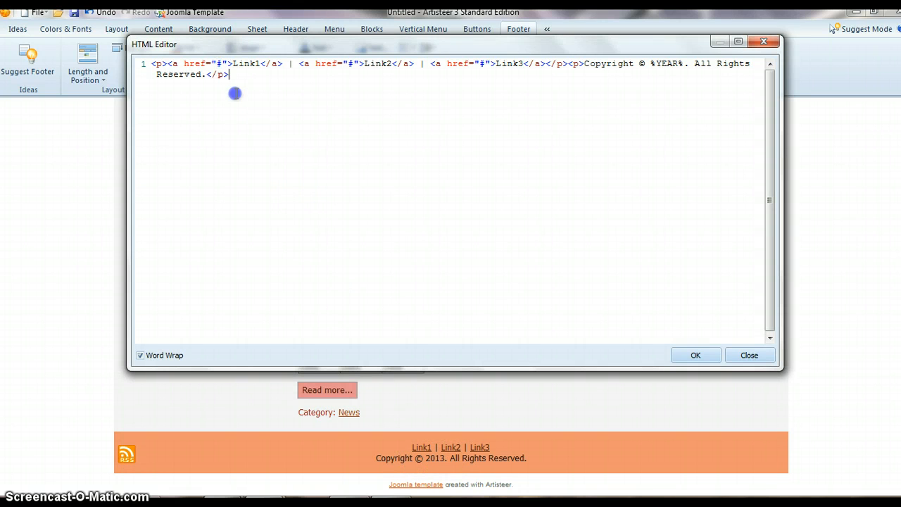
double_click(223, 64)
key("Delete")
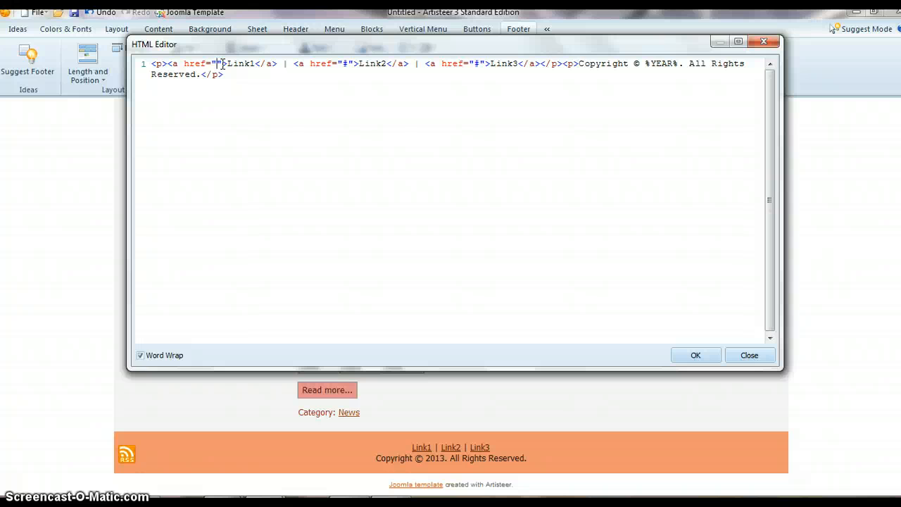
type("h")
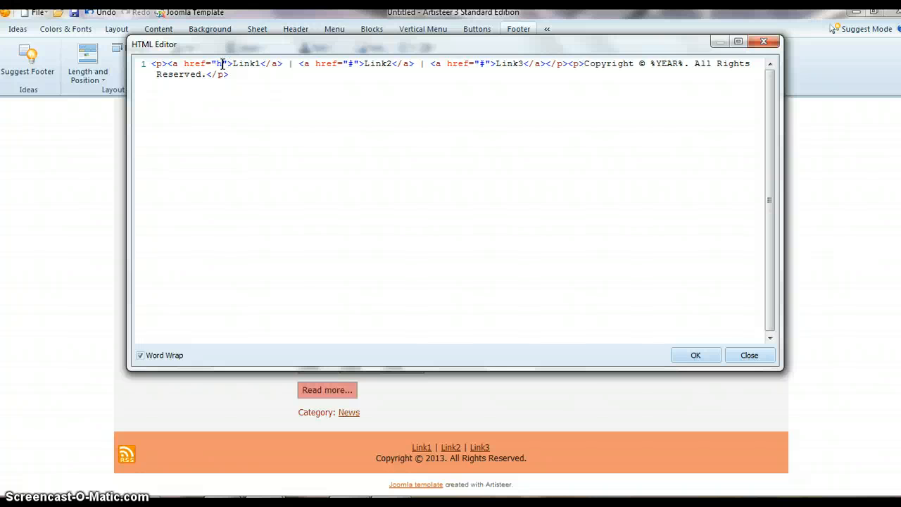
type("ttp:")
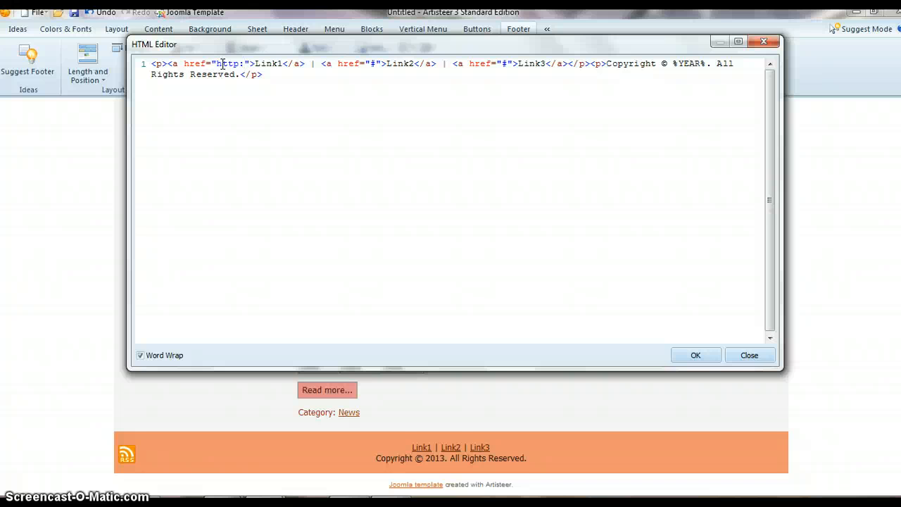
type("//")
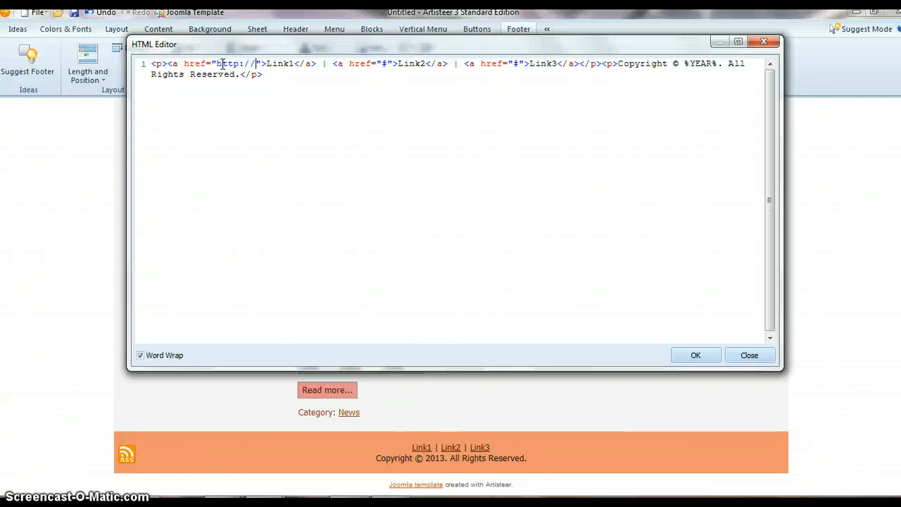
type("www.t")
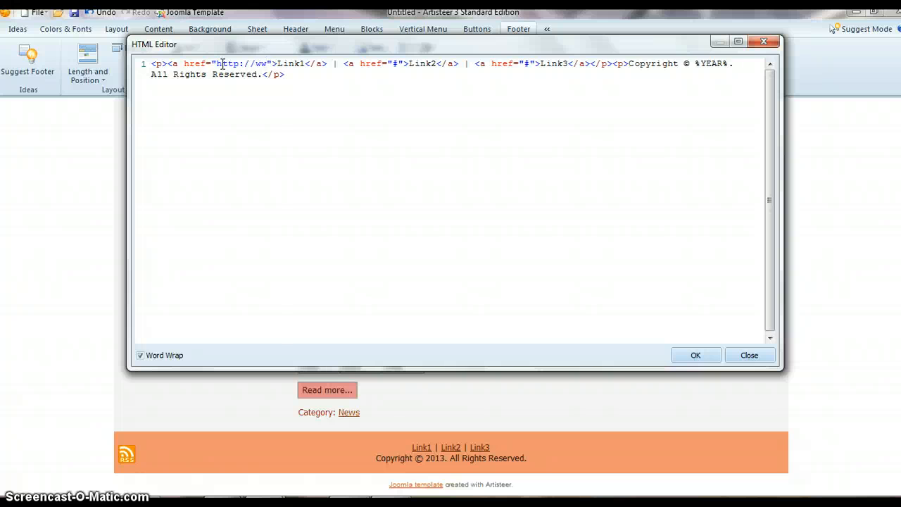
type("ext2")
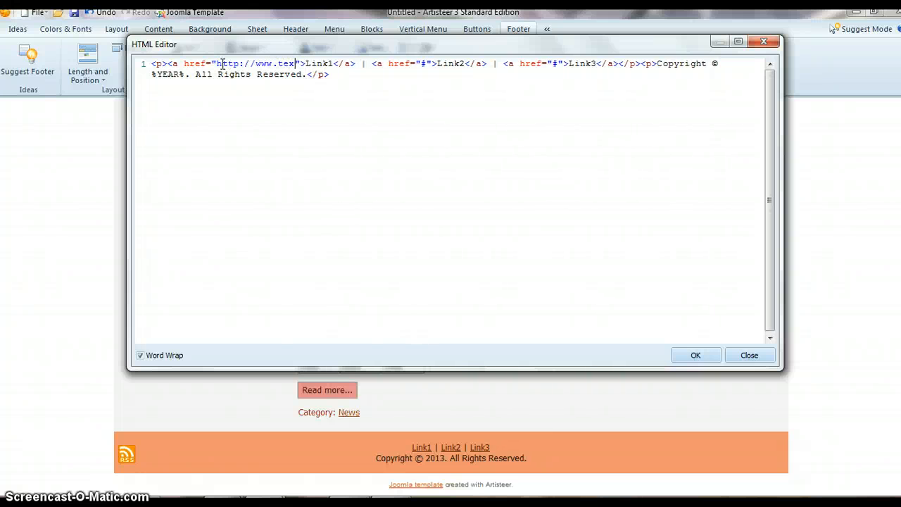
type("afric")
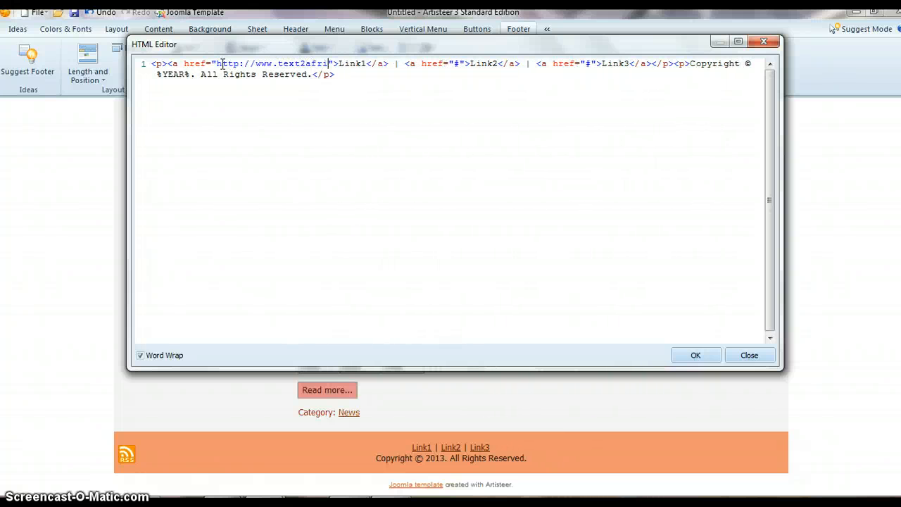
type(".com")
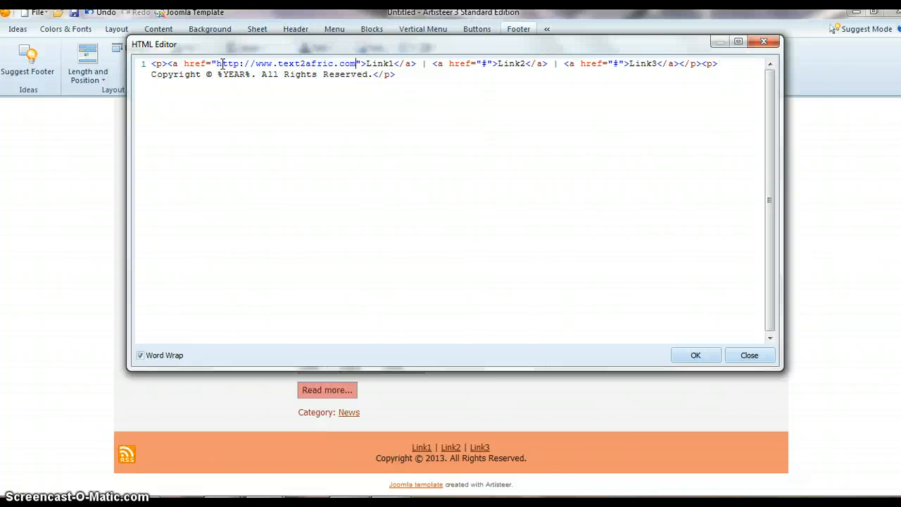
key("Left")
key("Left")
key("Left")
type("a")
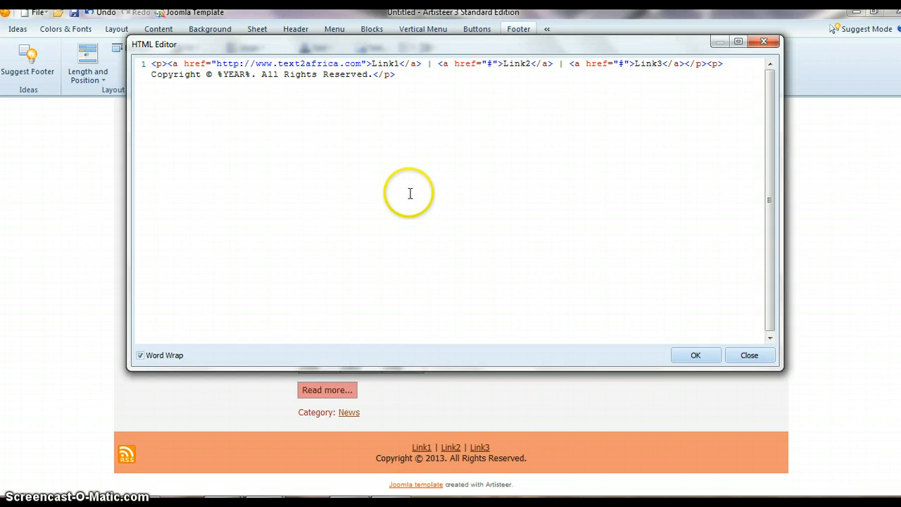
- Replace the first footer link's label with "Text"
key("BackSpace")
key("BackSpace")
key("BackSpace")
key("BackSpace")
key("BackSpace")
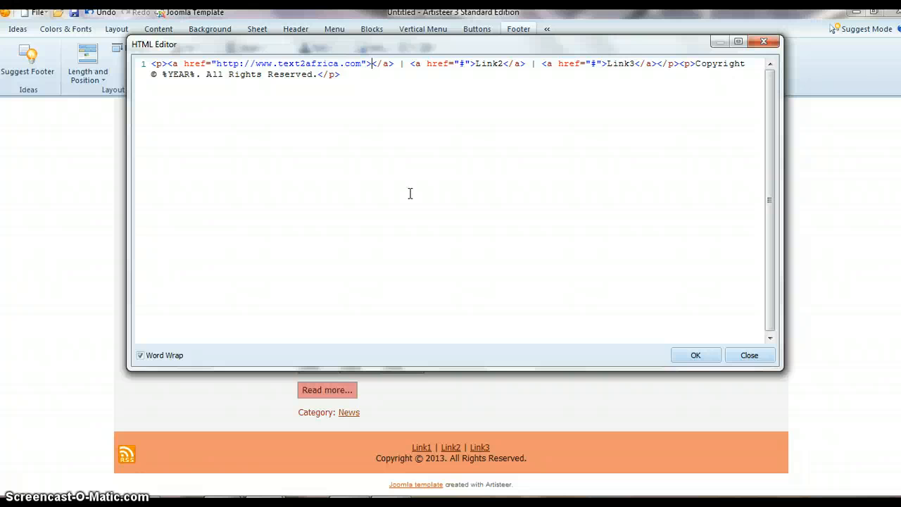
type("Text")
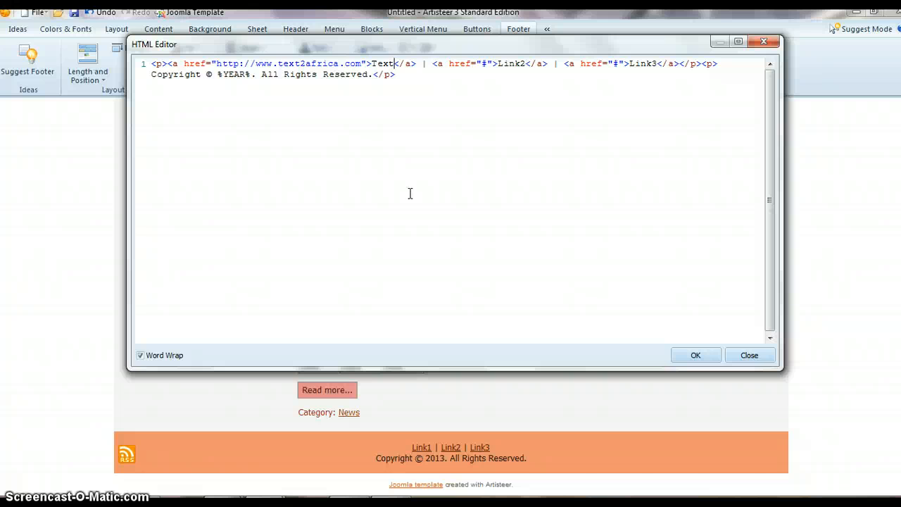
- Replace the second footer link's label with "A NewSms Concept"
left_click(525, 63)
key("BackSpace")
key("BackSpace")
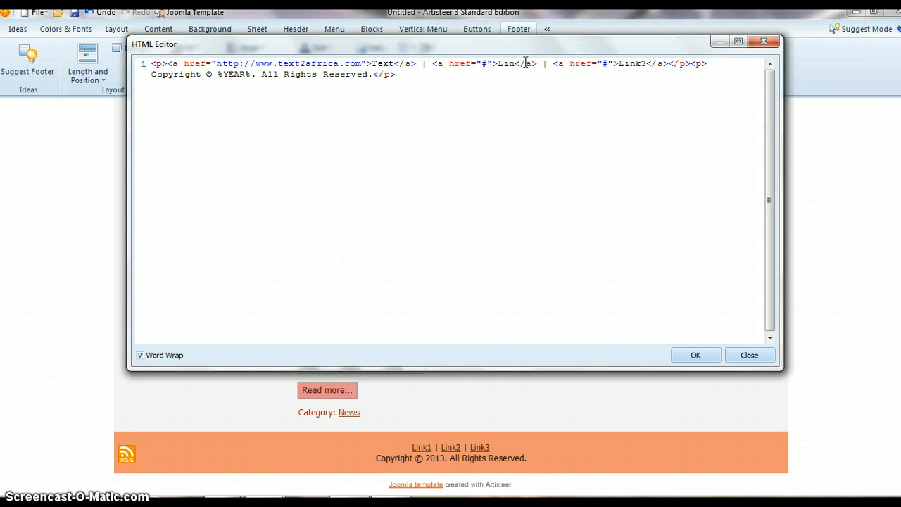
key("BackSpace")
key("BackSpace")
key("BackSpace")
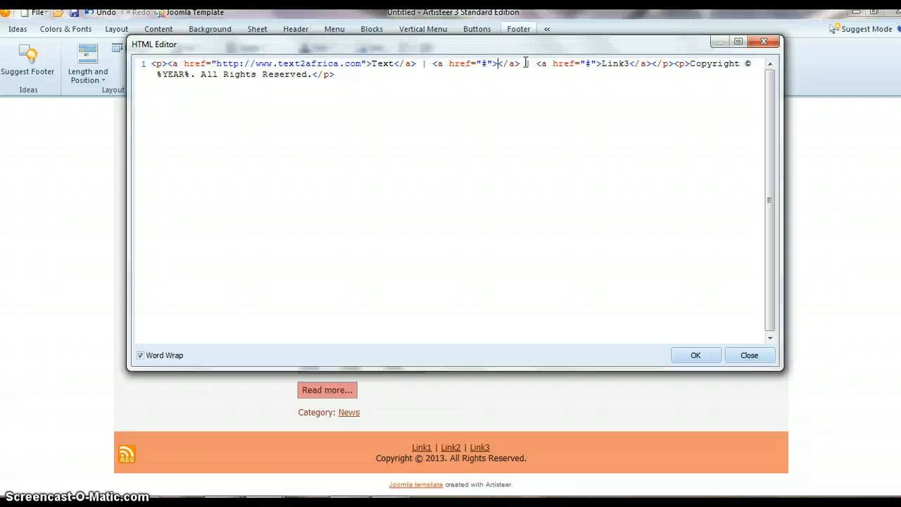
type("New S")
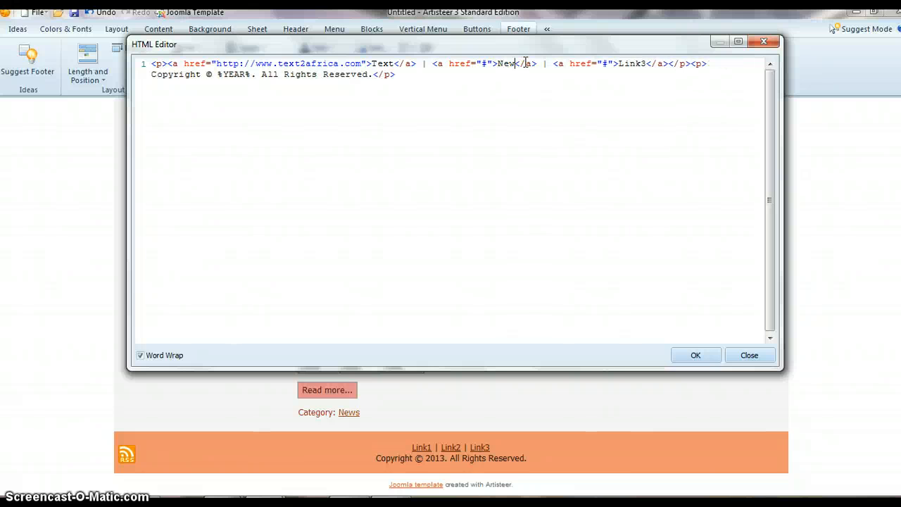
type("ms ")
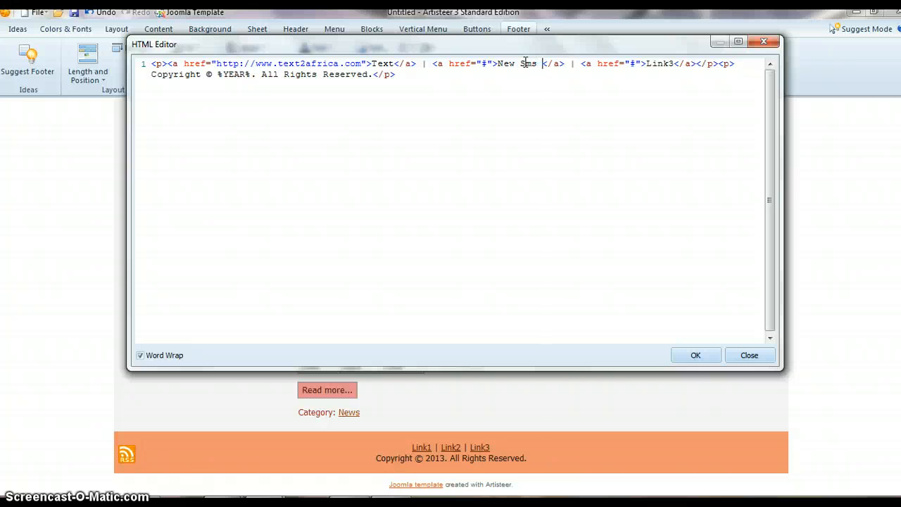
type("Concep")
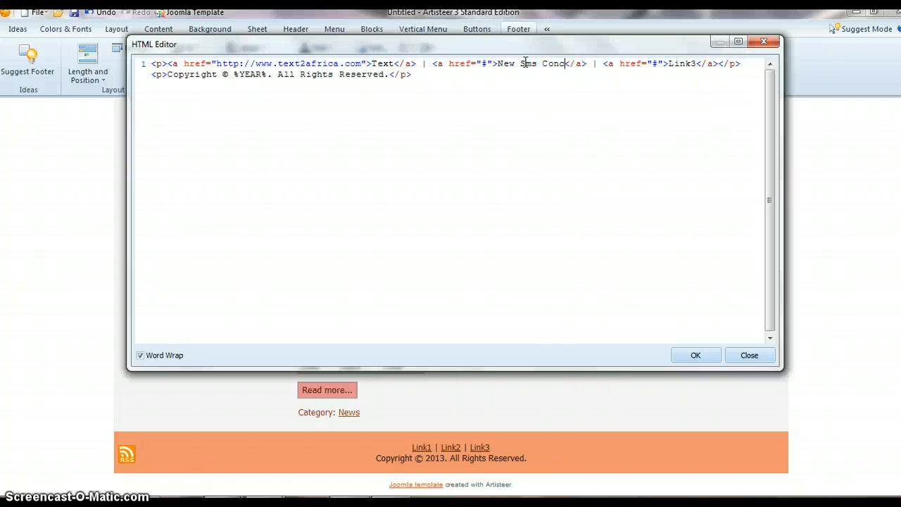
type("t")
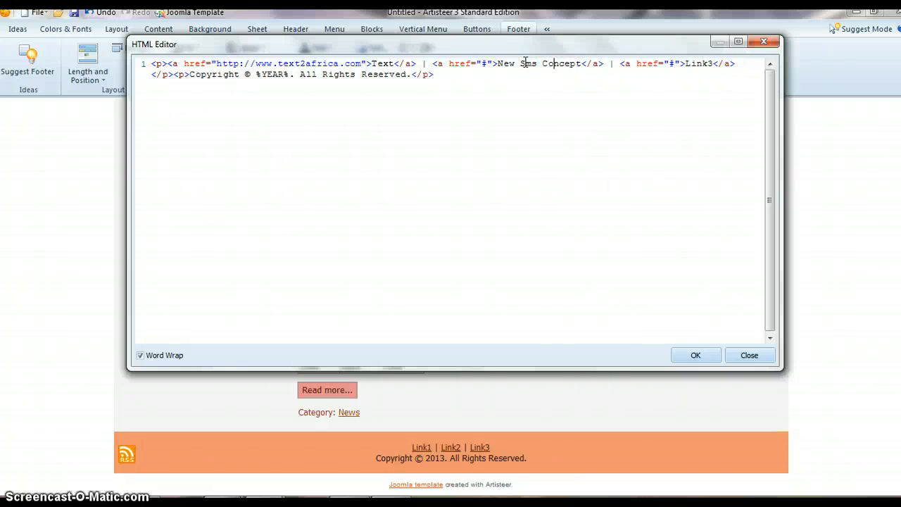
key("BackSpace")
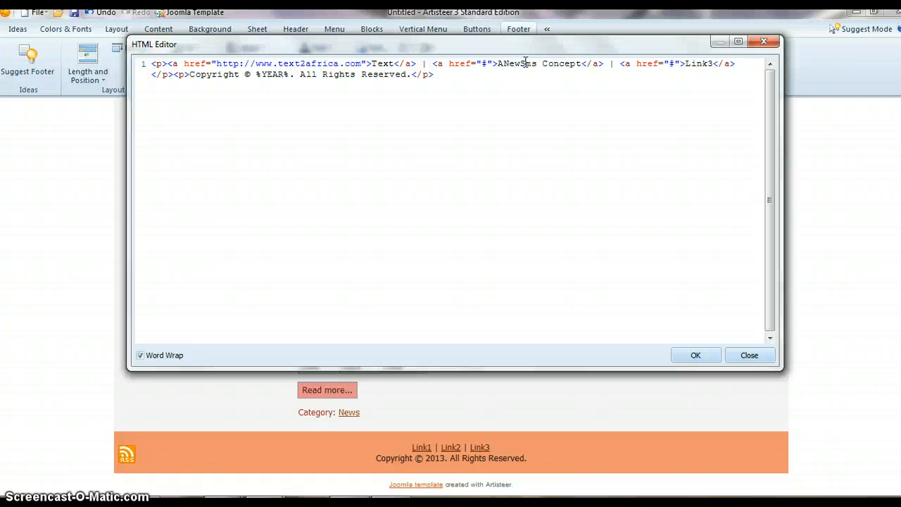
left_click(490, 63)
key("BackSpace")
type("http")
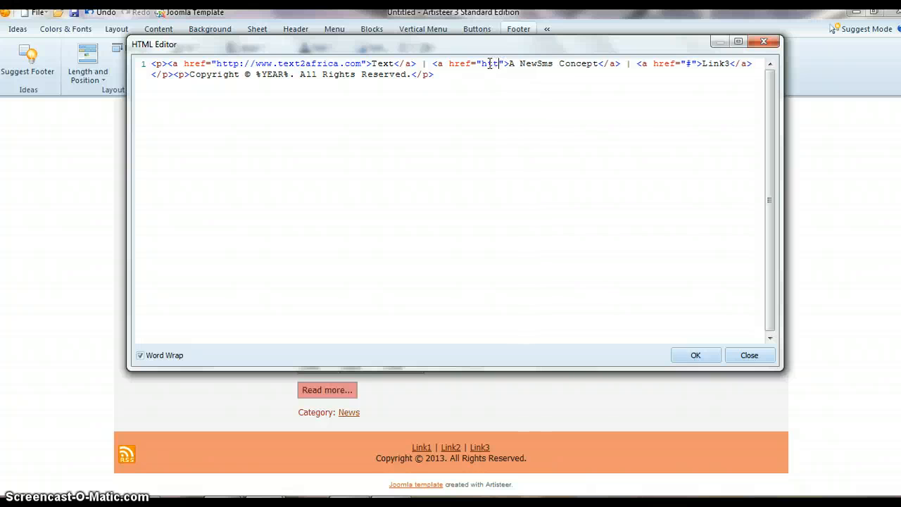
type("://")
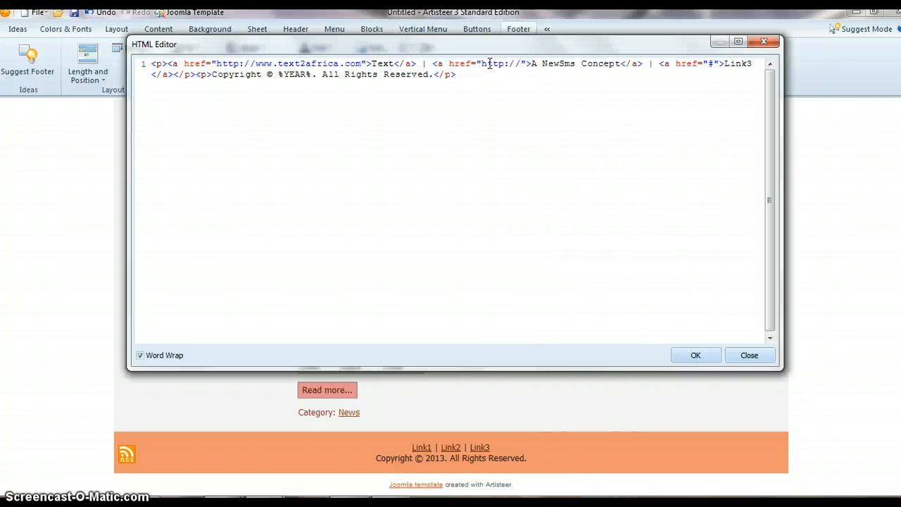
type("www")
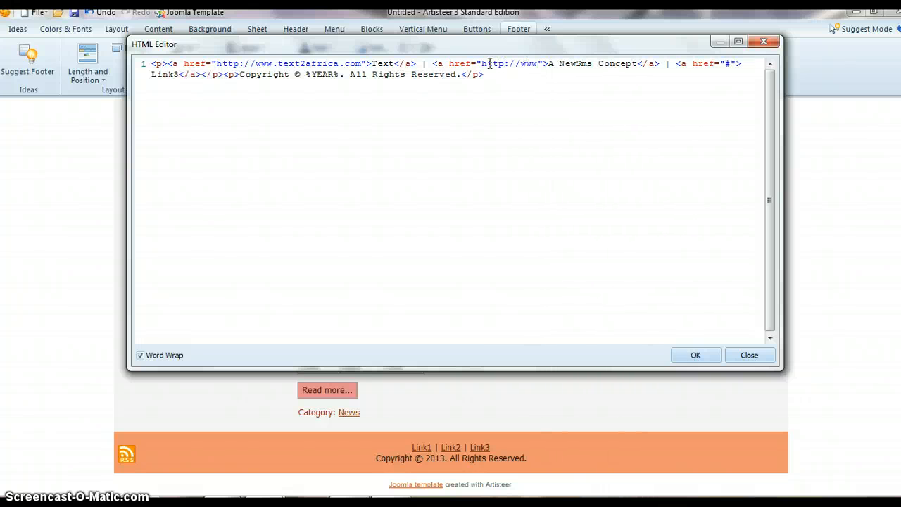
type(".newsms")
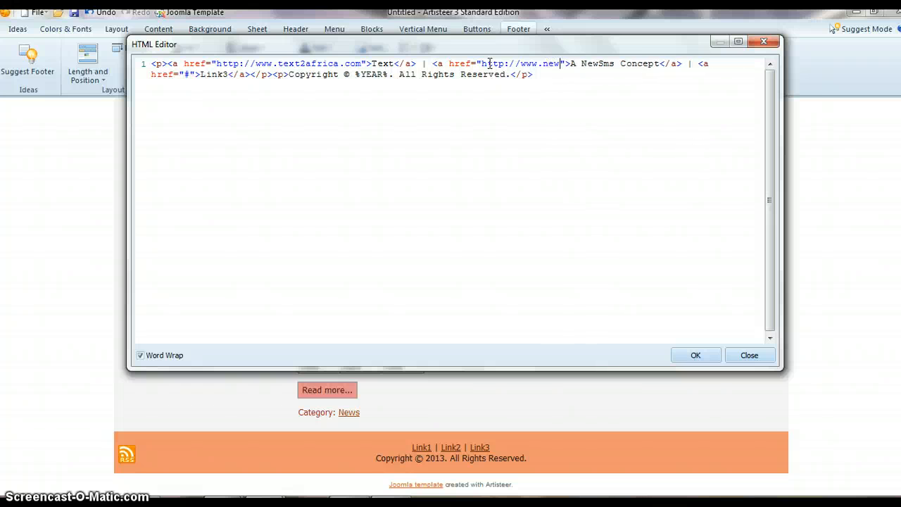
type(".com/")
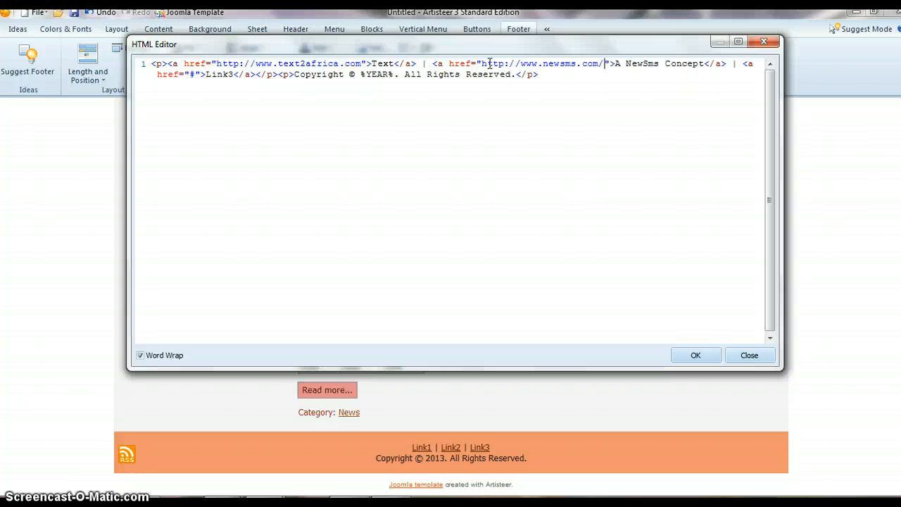
type("index.")
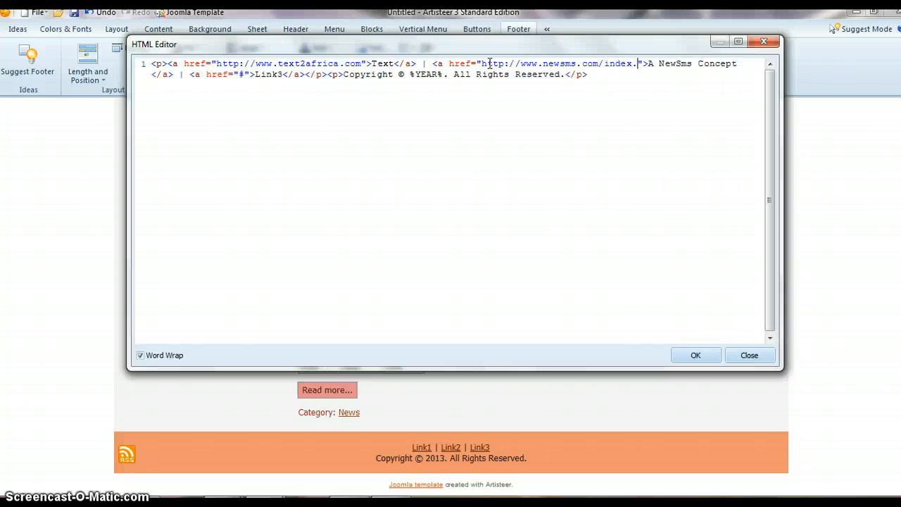
type("php")
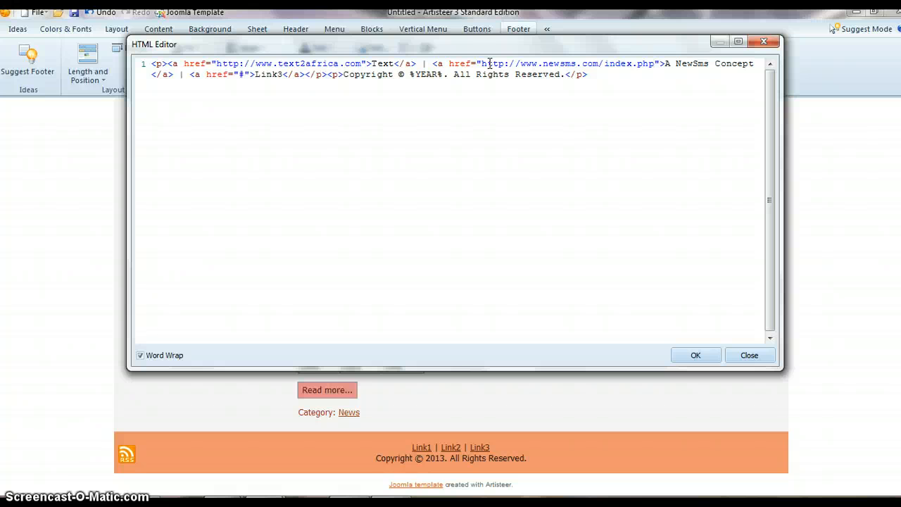
type("/a")
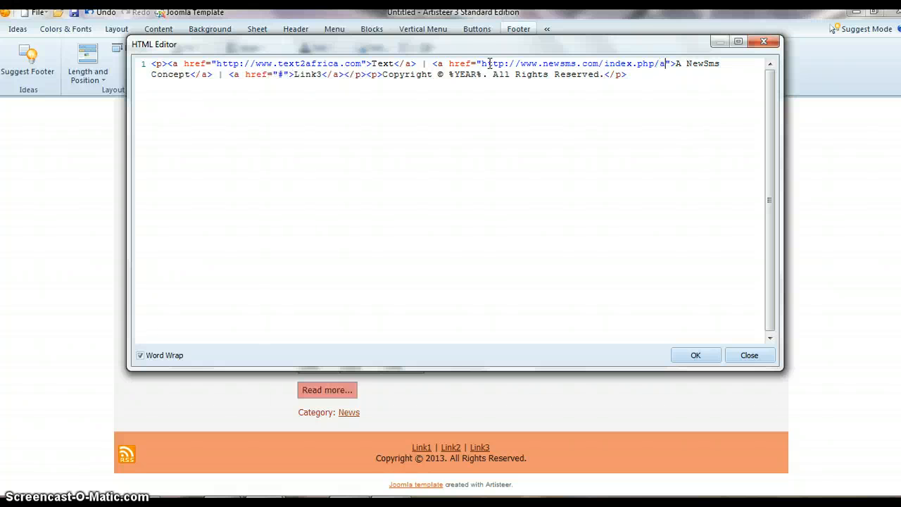
type("bout-us")
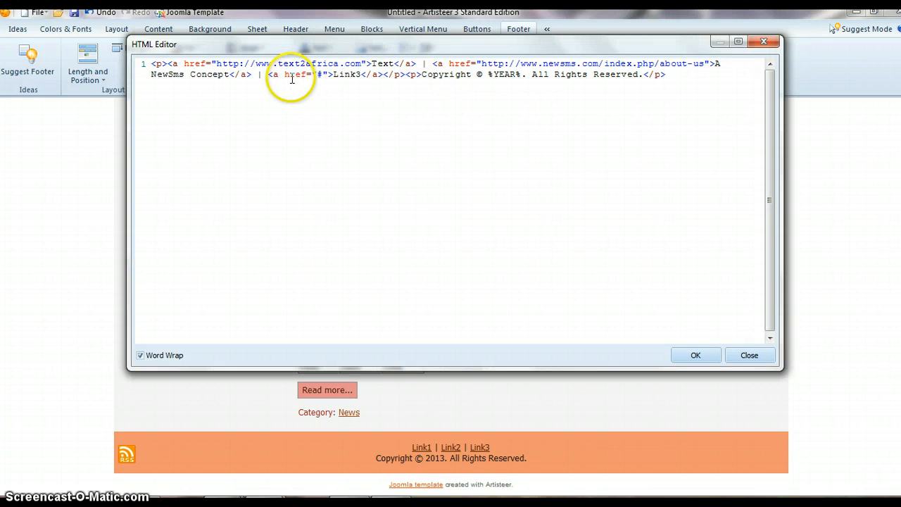
- Delete the third footer link, Link3, together with the separator in front of it from the HTML code
left_click(381, 74)
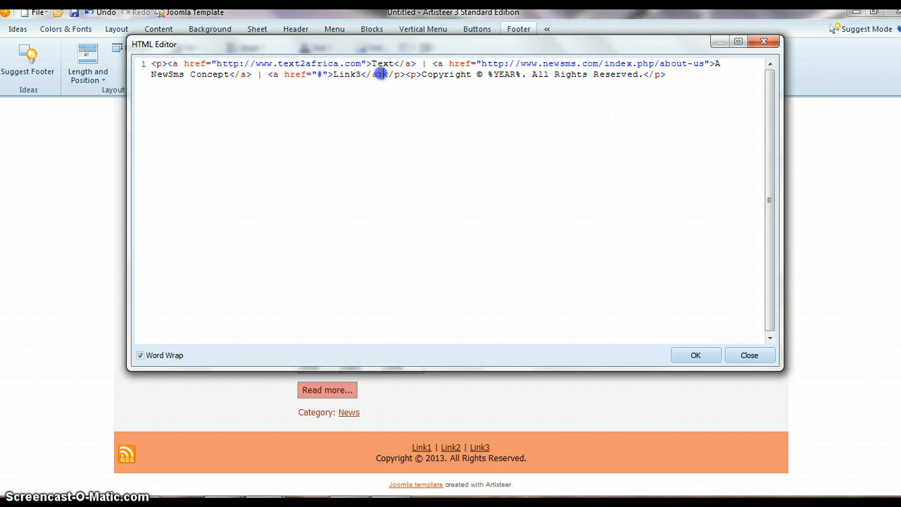
left_click_drag(381, 74, 255, 77)
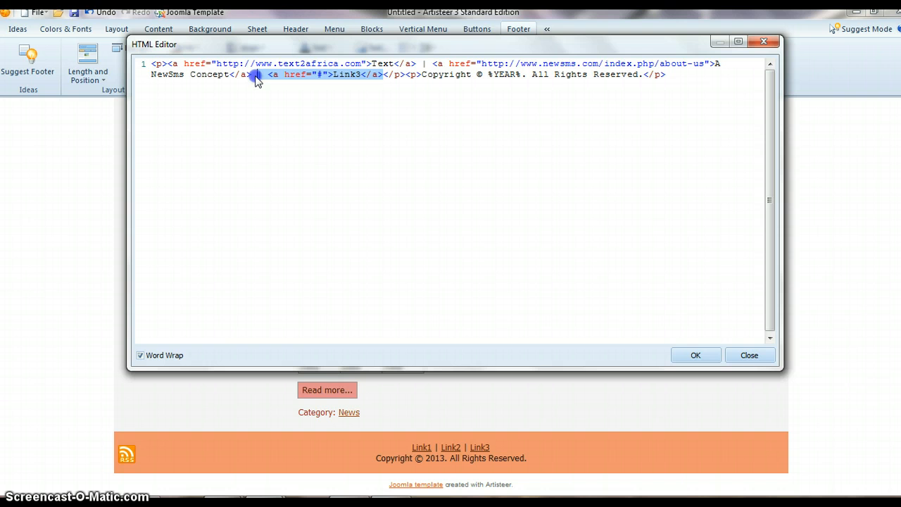
key("Delete")
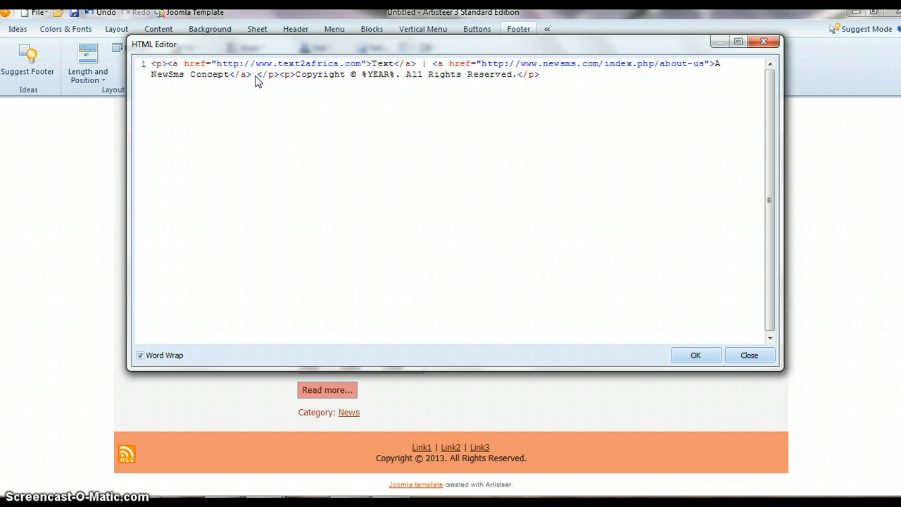
key("BackSpace")
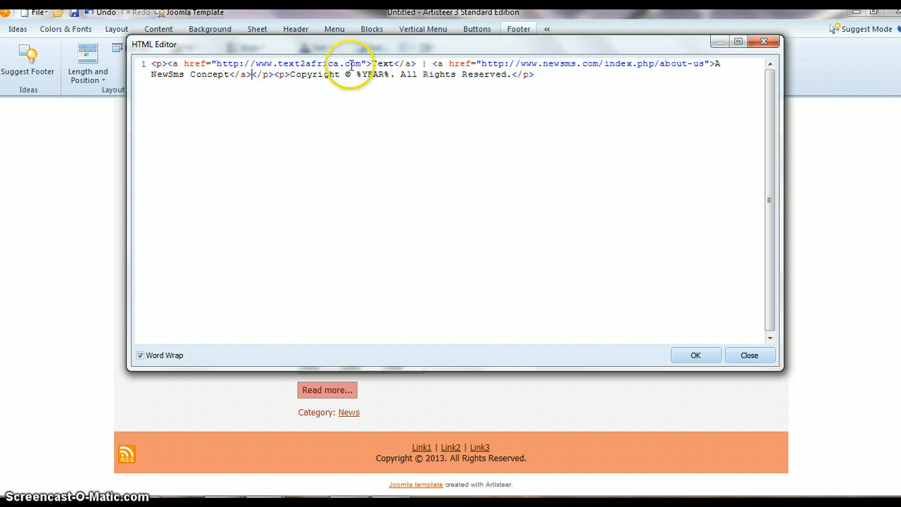
- Replace the %YEAR% placeholder in the footer's copyright line with 2013 and apply the HTML changes
left_click(389, 78)
key("BackSpace")
key("BackSpace")
key("BackSpace")
key("BackSpace")
key("BackSpace")
key("BackSpace")
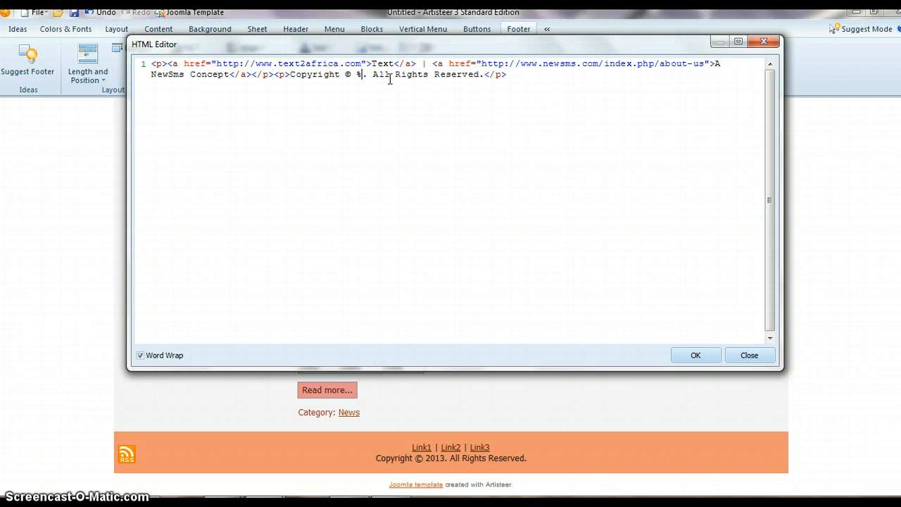
type("201")
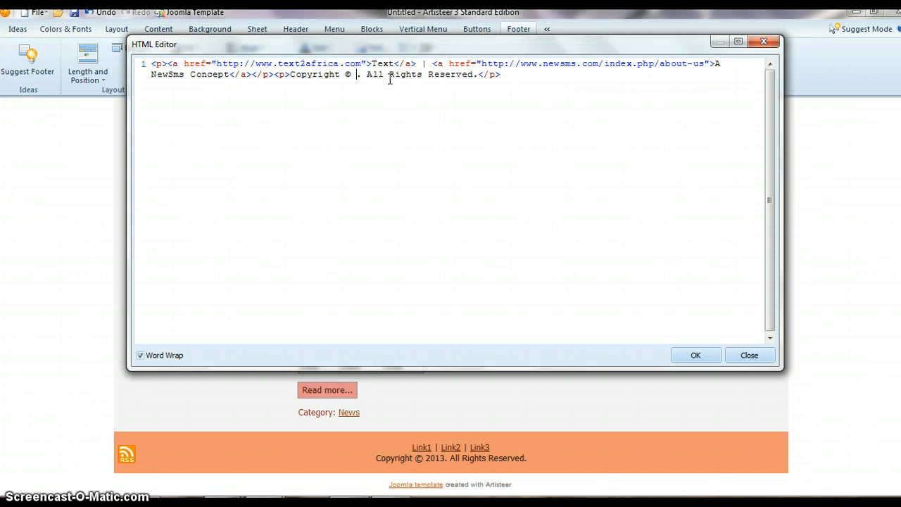
type("3")
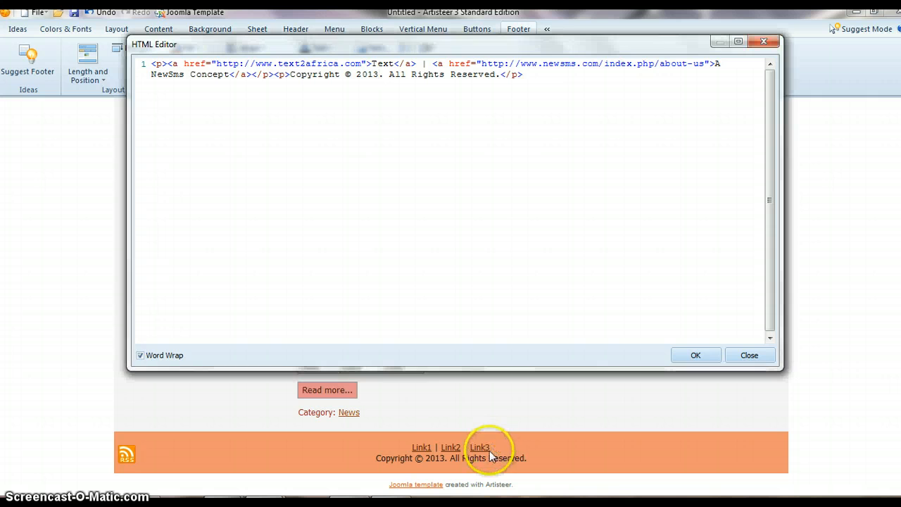
left_click(694, 356)
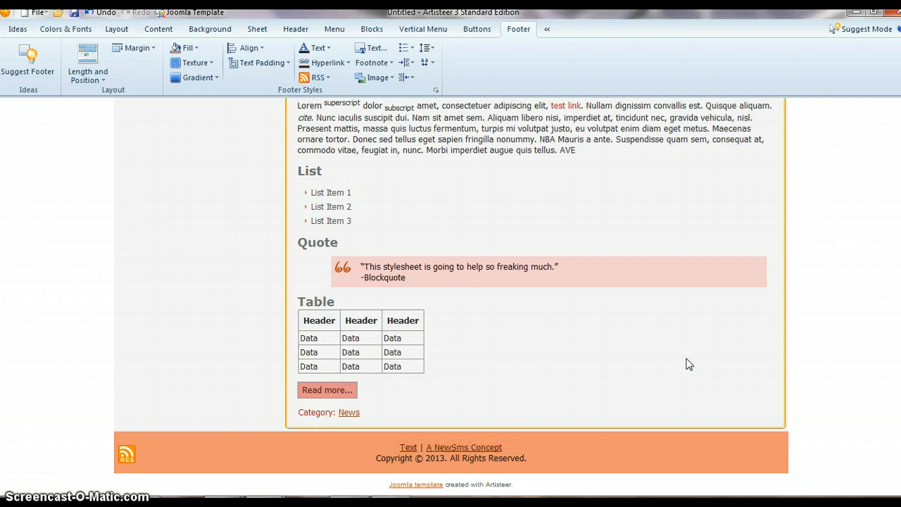
- Reopen the footer's HTML code and remove the vertical-bar separator and its spaces between the two links
left_click(652, 373)
left_click(388, 443)
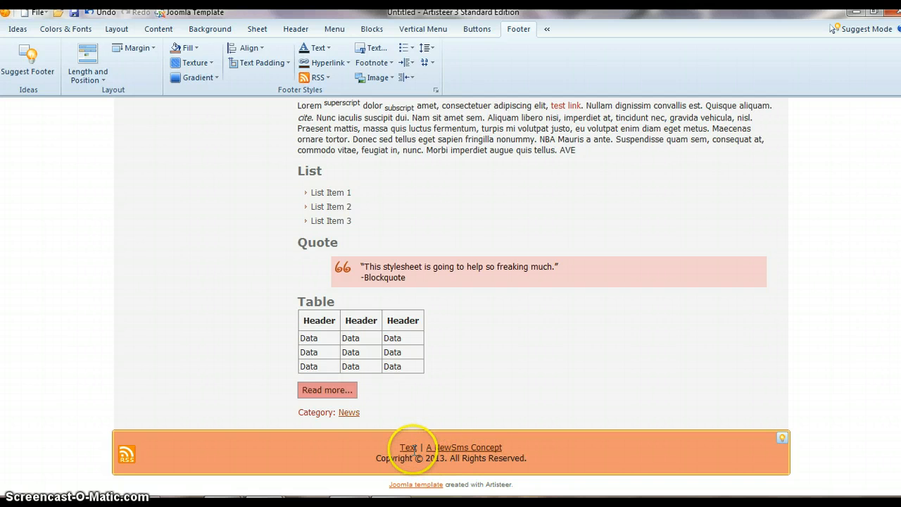
left_click(411, 449)
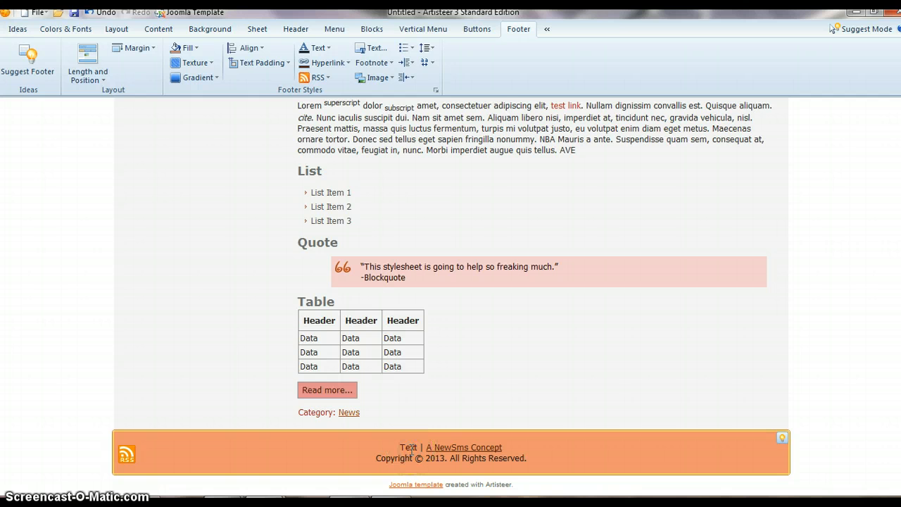
left_click(371, 51)
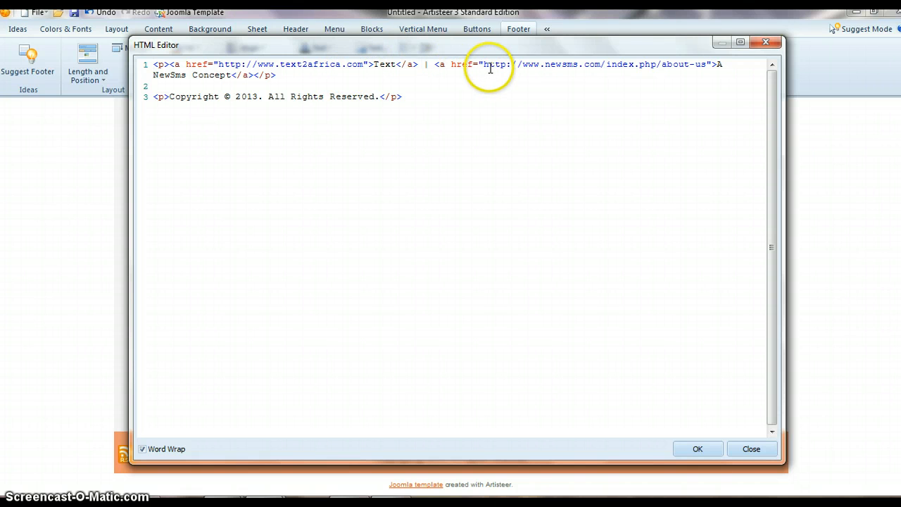
left_click(429, 64)
key("BackSpace")
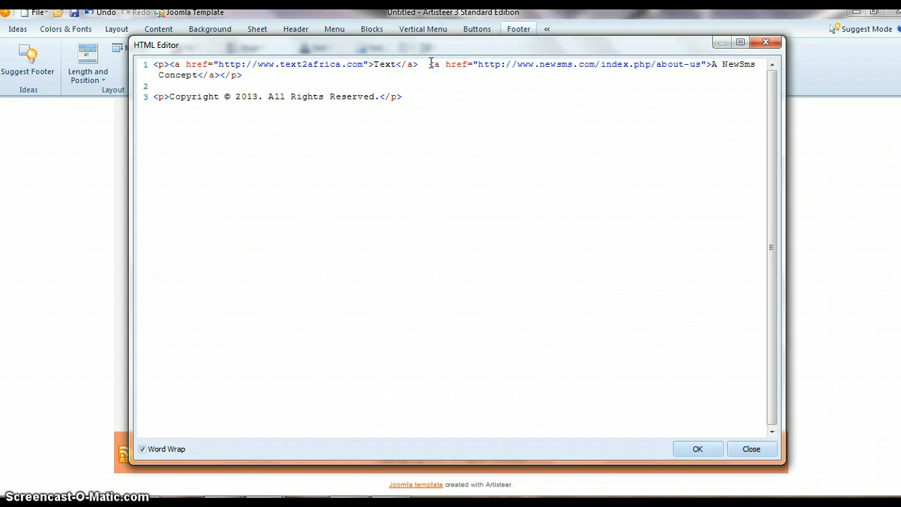
key("BackSpace")
key("BackSpace")
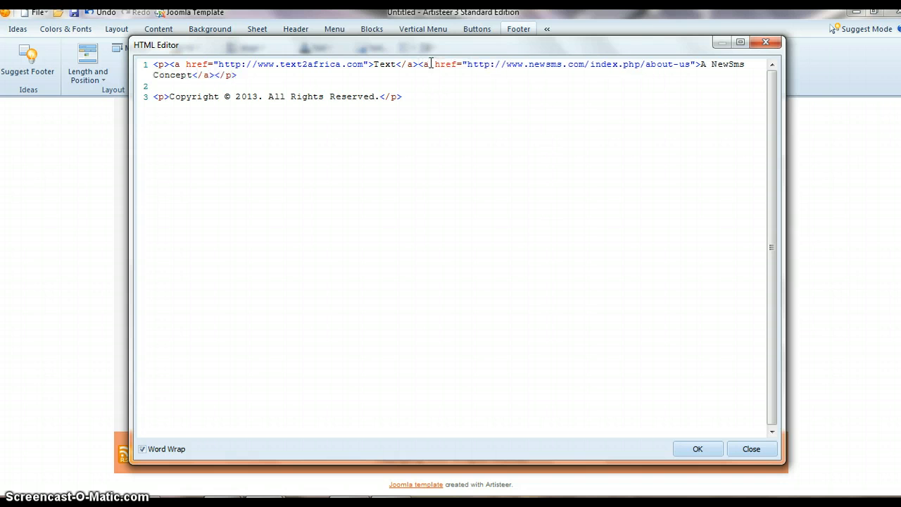
- Insert </p><p> between the two footer links to put each in its own paragraph, and apply the change
left_click_drag(169, 61, 153, 62)
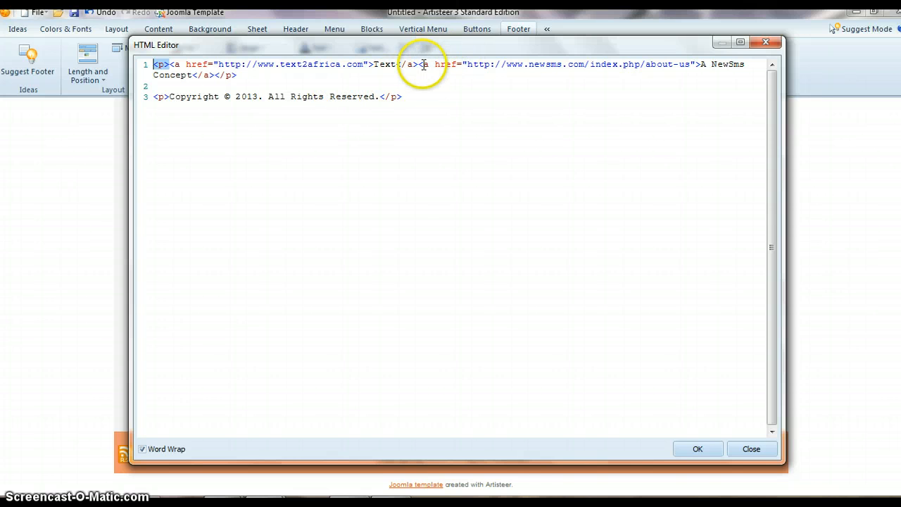
left_click(419, 65)
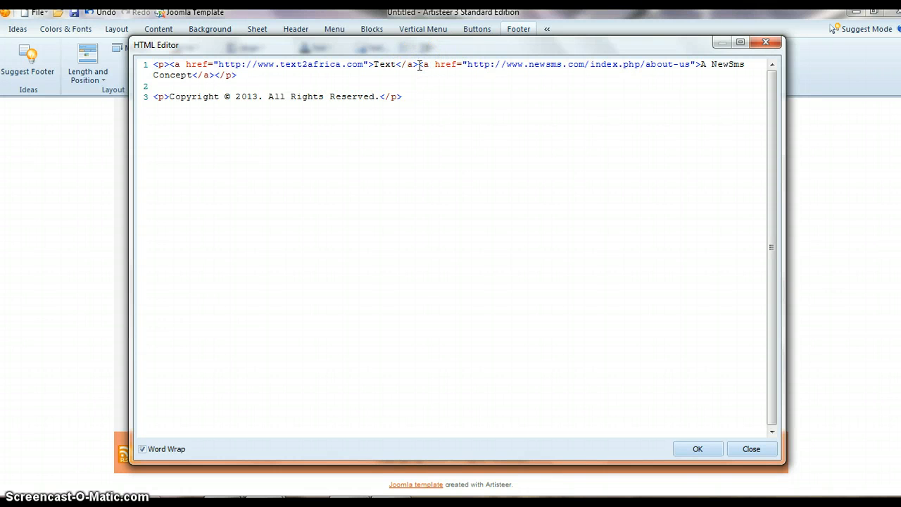
type("/")
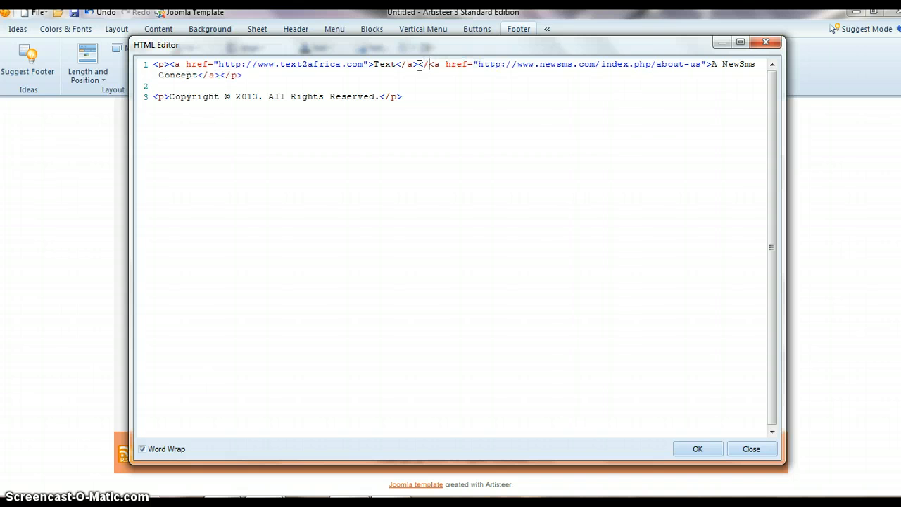
type("p")
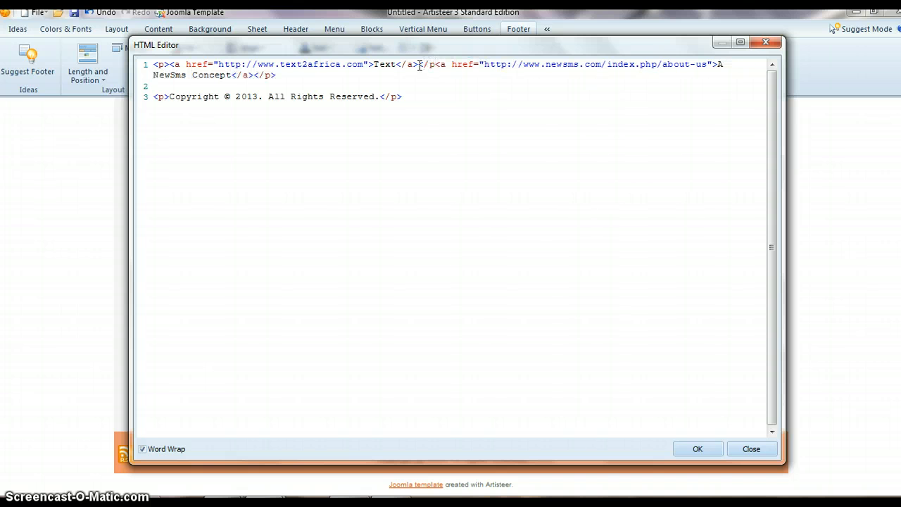
type(">")
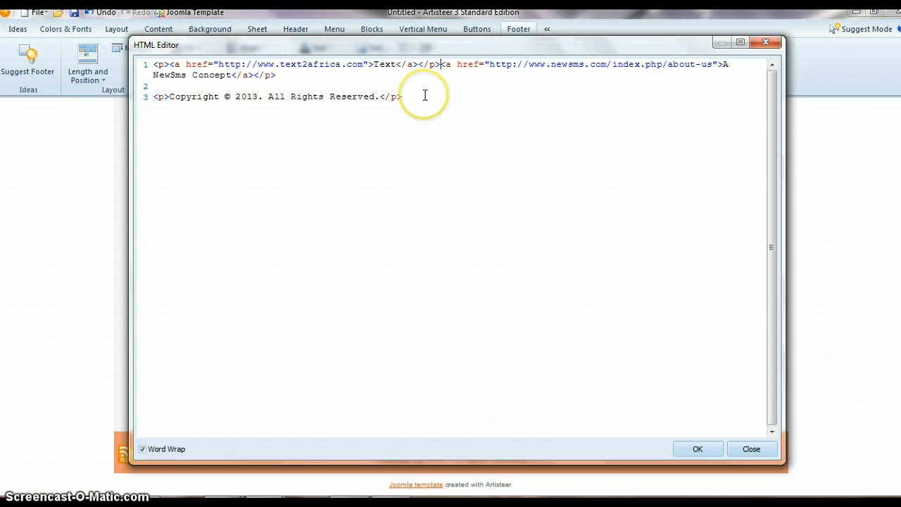
type("<p")
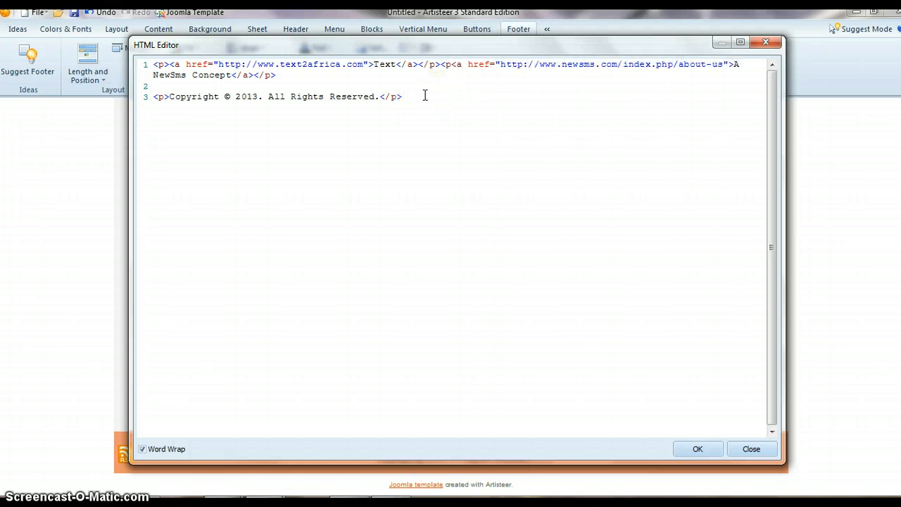
type(">")
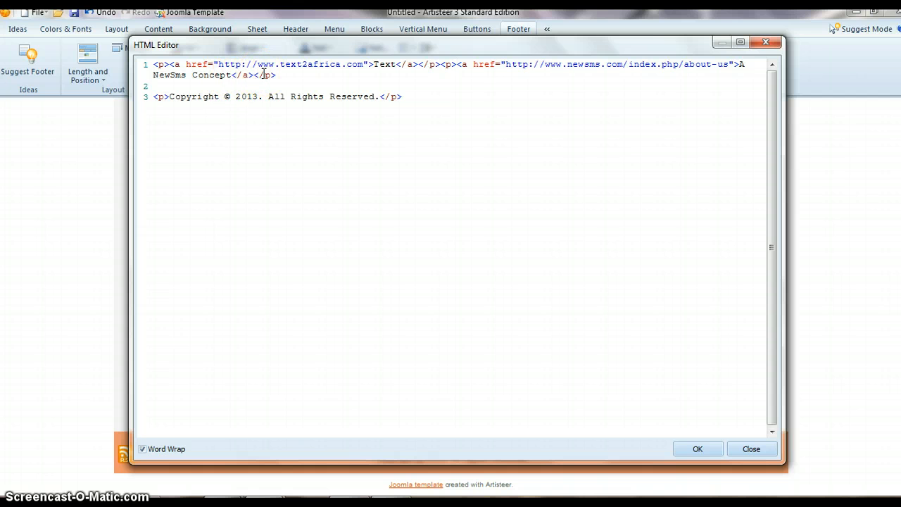
left_click(691, 449)
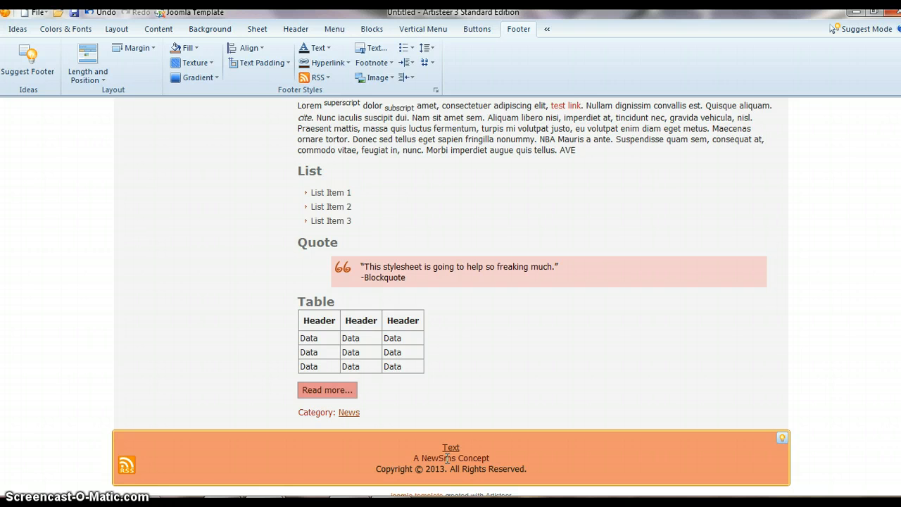
- Examine the two footer links, the rest of the page preview, and the colour, layout and content options
left_click(449, 456)
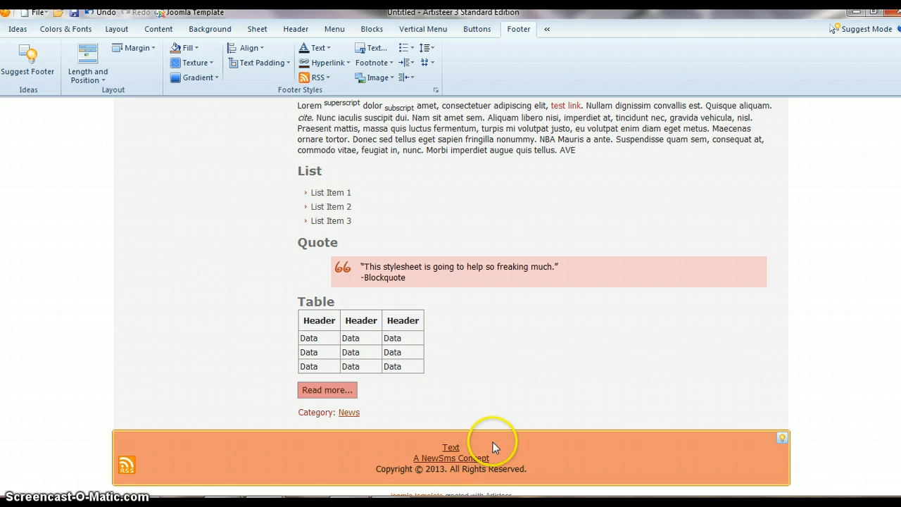
left_click(447, 446)
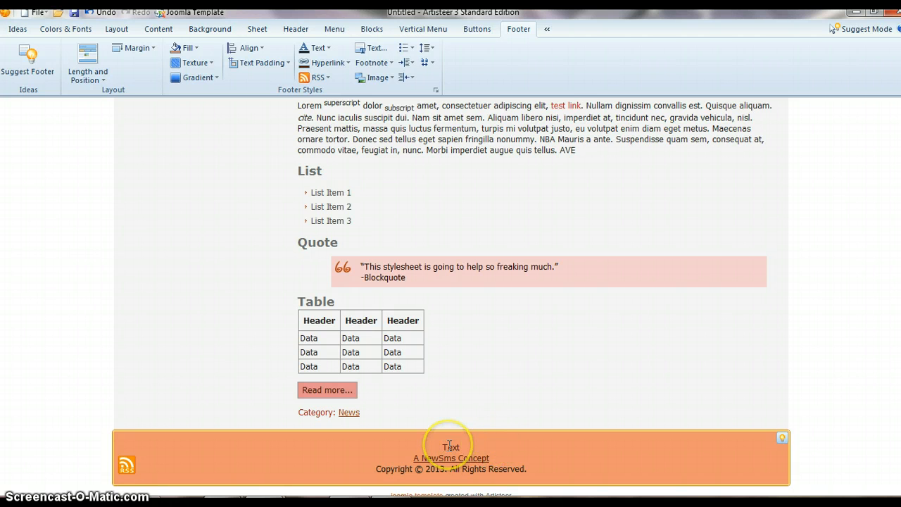
left_click(718, 353)
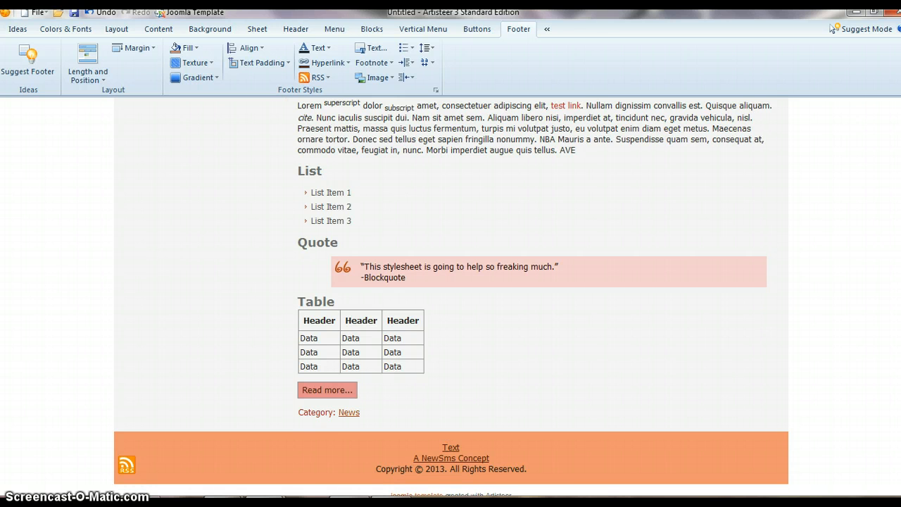
scroll(450, 295, "up", 5)
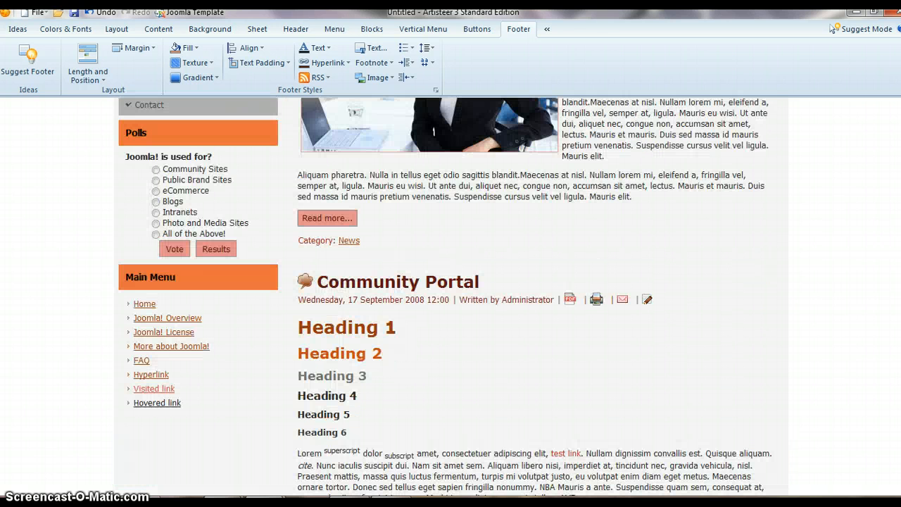
scroll(450, 295, "up", 4)
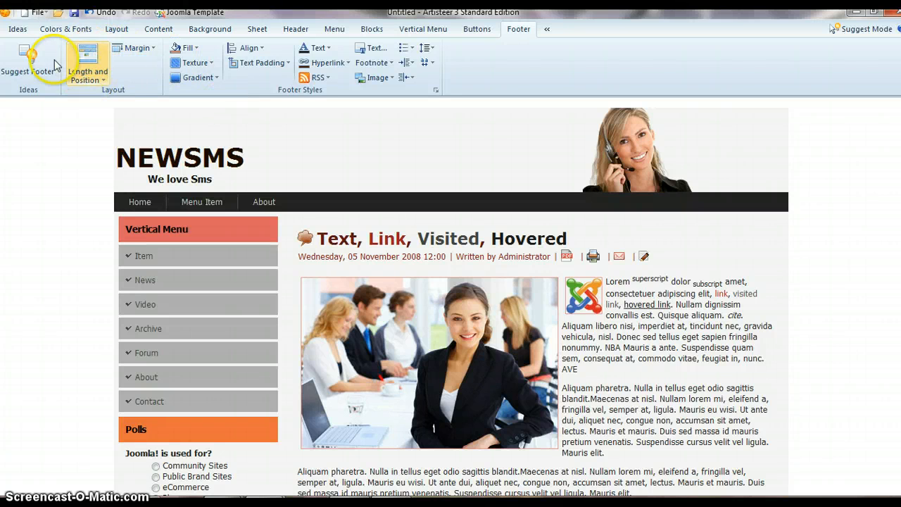
left_click(78, 30)
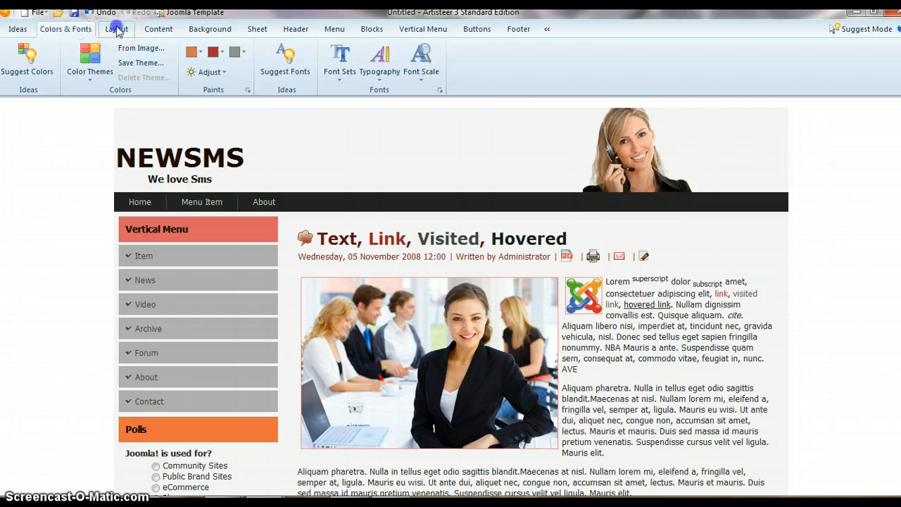
left_click(117, 28)
left_click(169, 30)
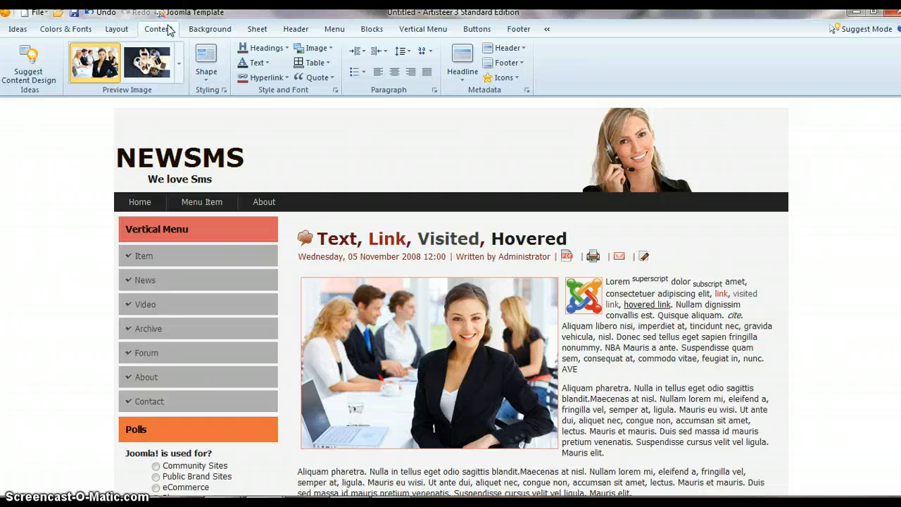
- Open the export options and choose the four-squares icon from the Business group as the site's favicon
left_click(35, 12)
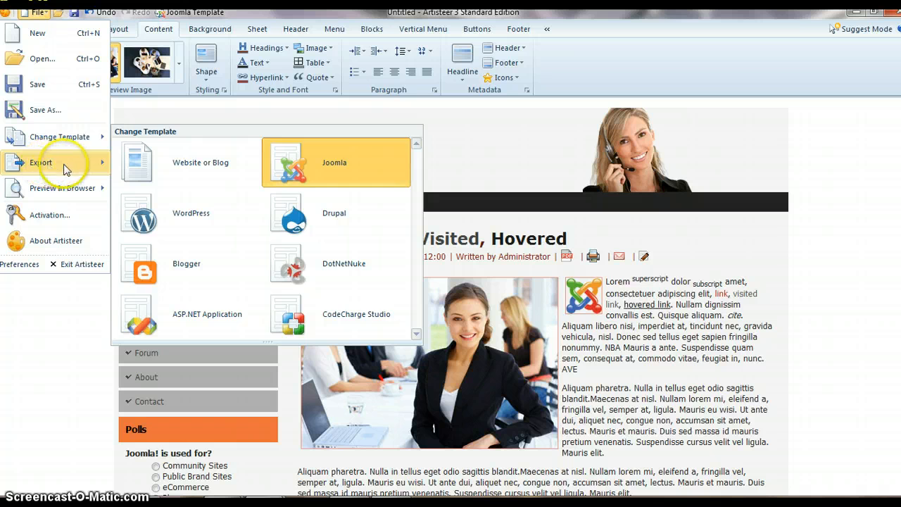
mouse_move(66, 169)
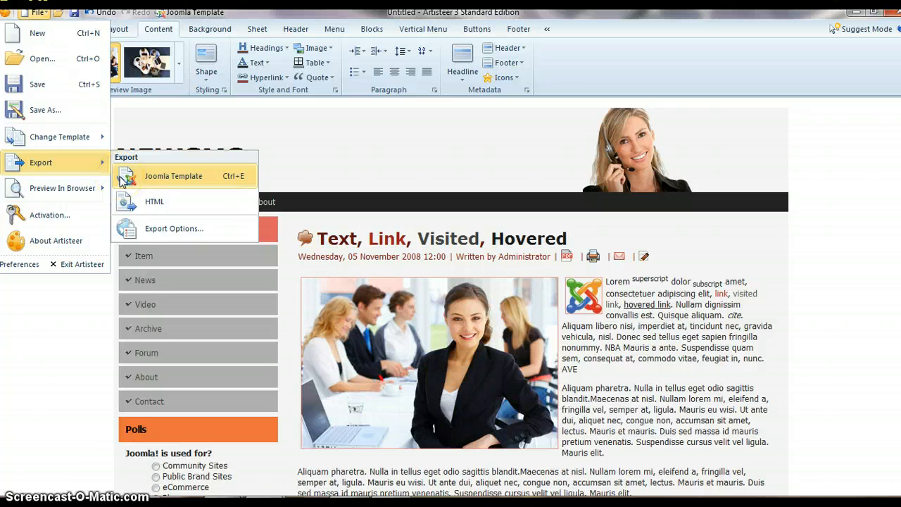
left_click(148, 206)
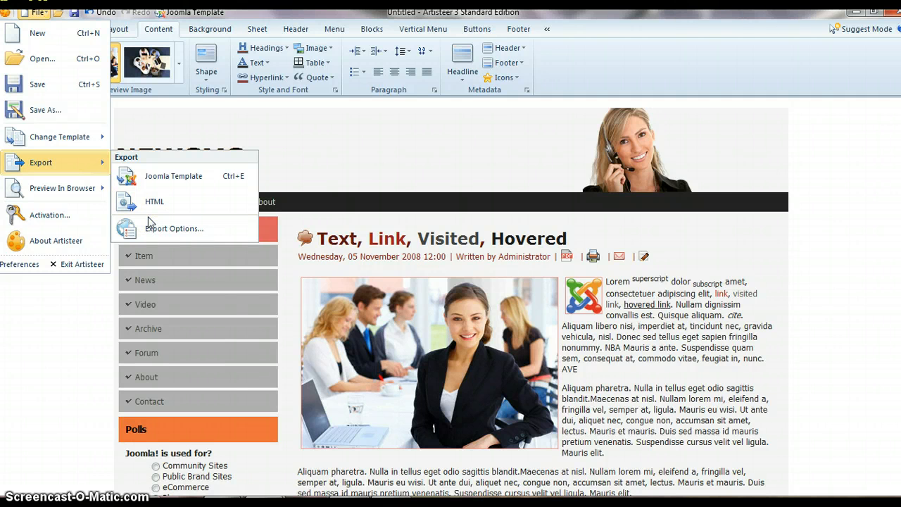
left_click(149, 228)
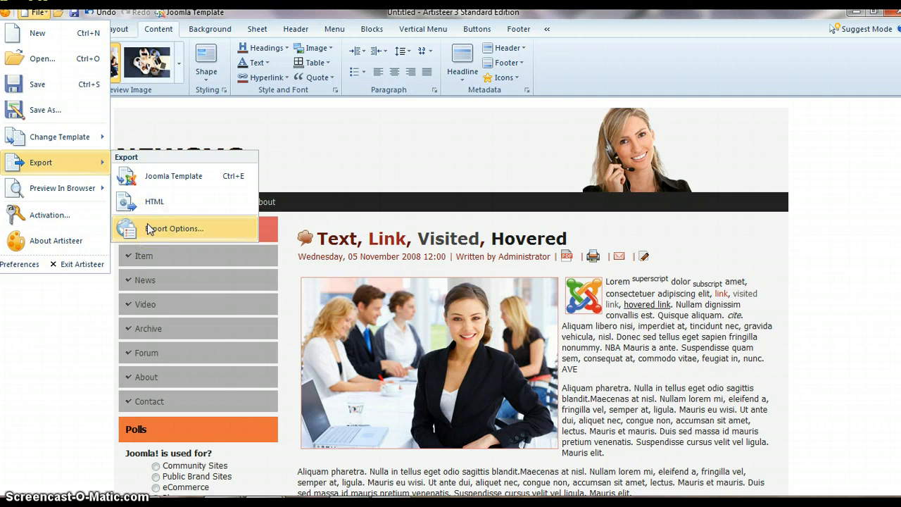
left_click(149, 228)
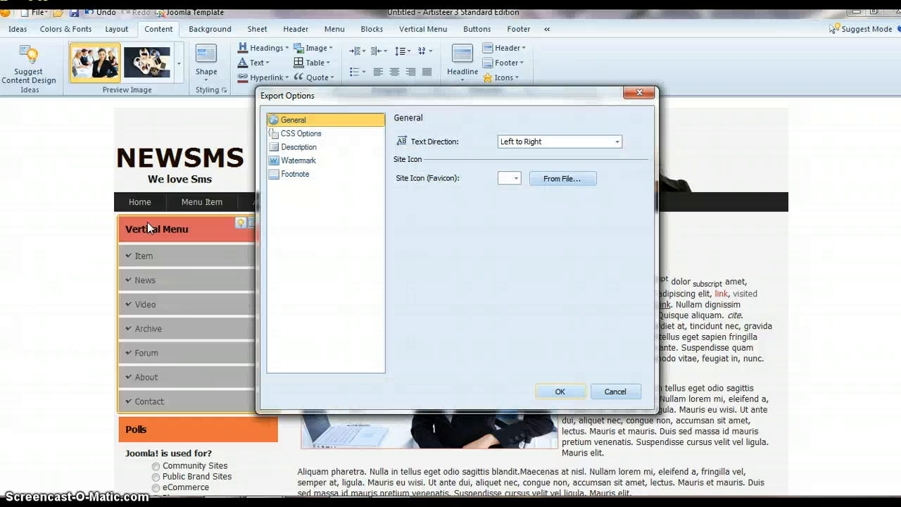
left_click(517, 180)
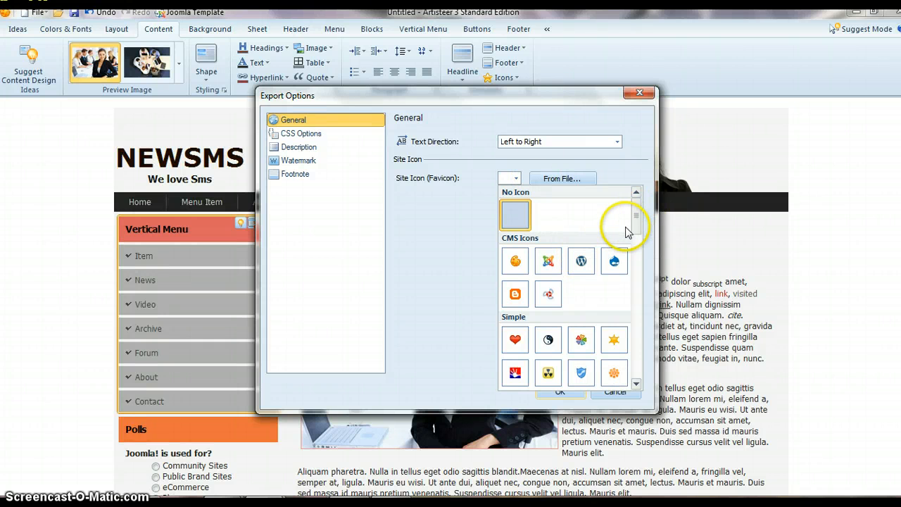
left_click_drag(635, 218, 638, 255)
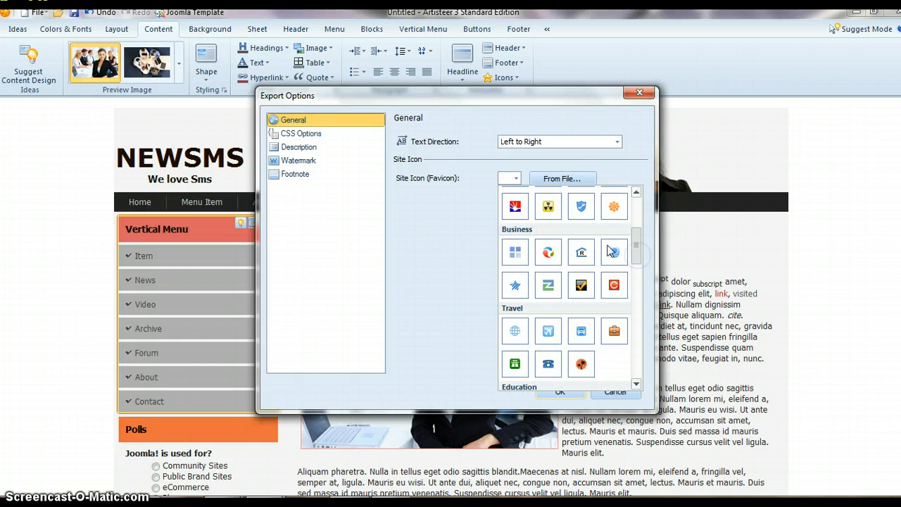
left_click(514, 252)
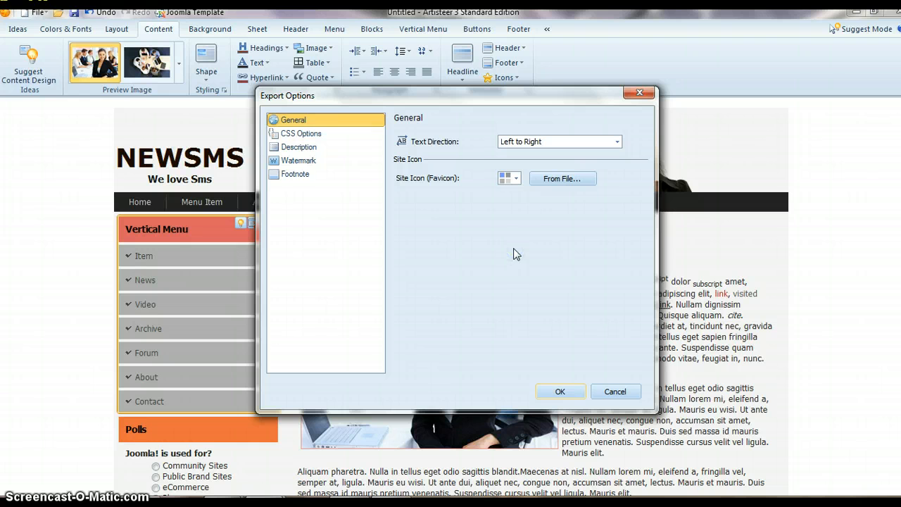
left_click(511, 185)
- Replace the template's description text in the export options with "We love templates"
left_click(346, 149)
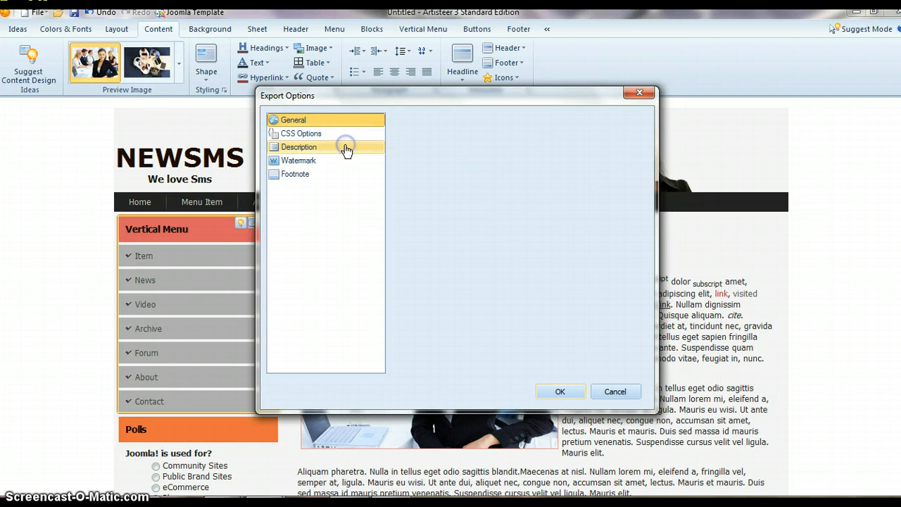
left_click(544, 264)
key("ctrl+a")
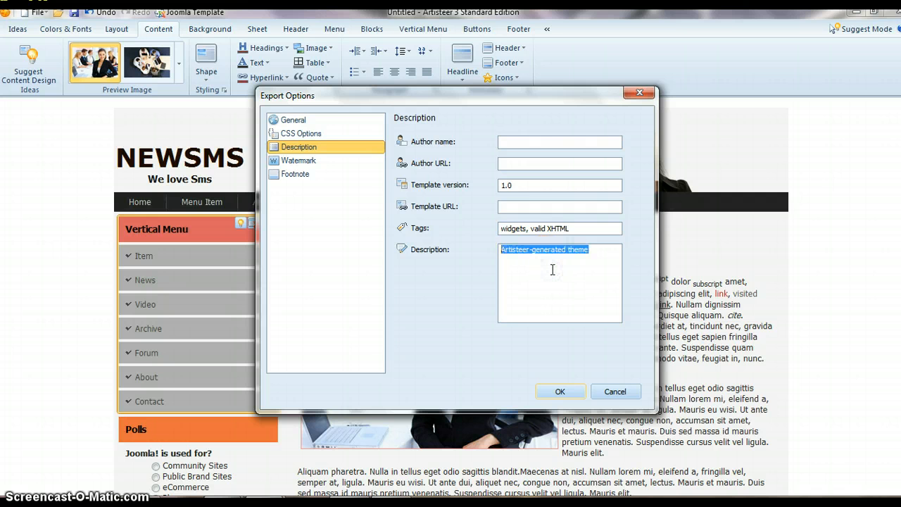
type("We")
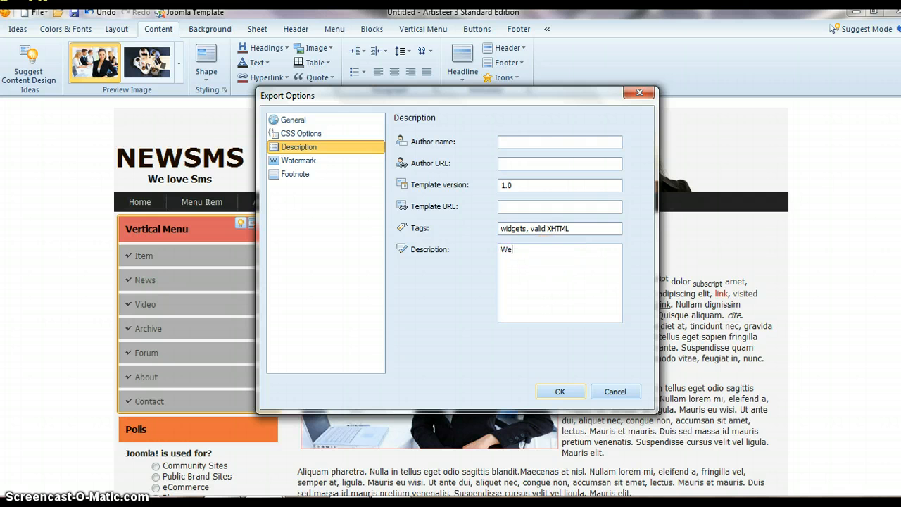
type("templates")
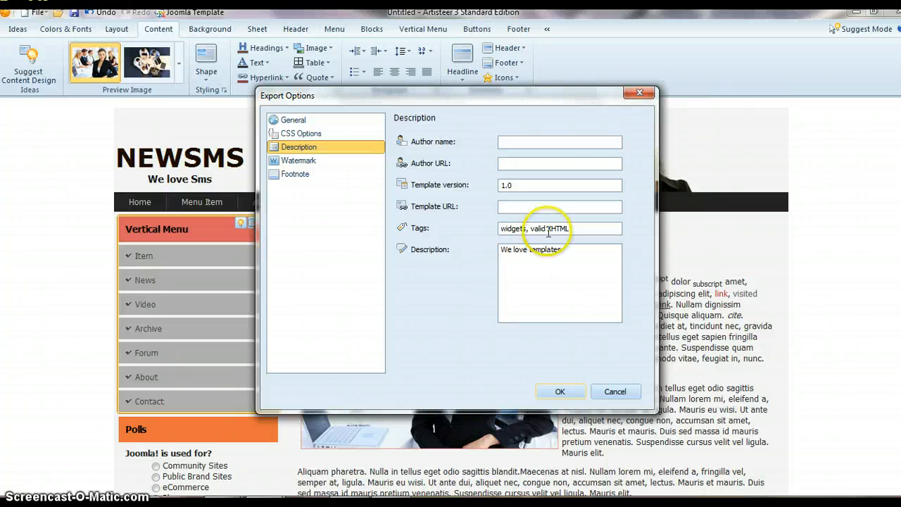
left_click(527, 209)
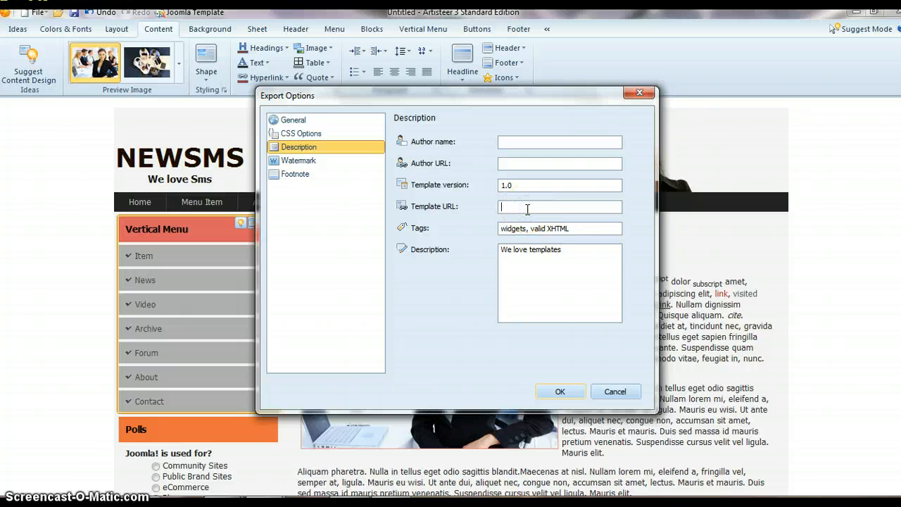
type("http://www.globalwavetech.net")
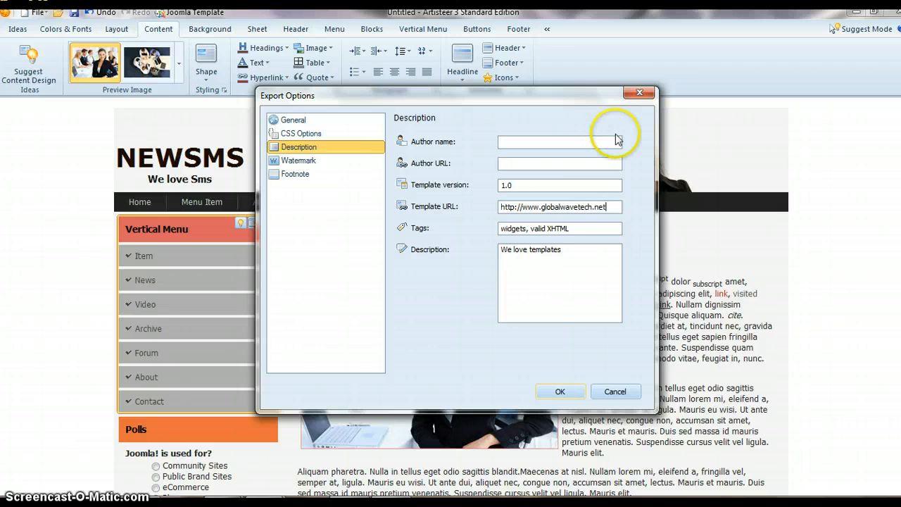
left_click_drag(619, 207, 497, 207)
left_click(517, 166)
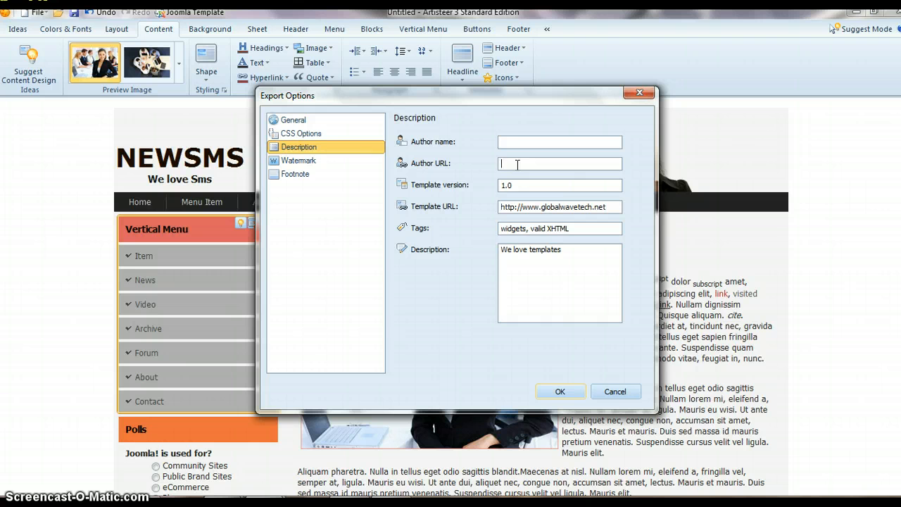
type("http://www.primehos")
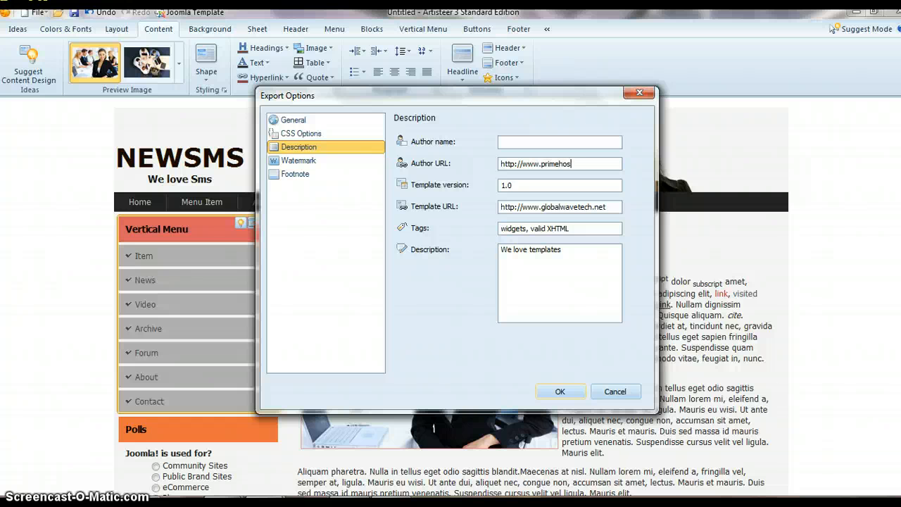
type("t247.com")
- Enter the author's full name in the template's description details
left_click(502, 140)
type("Sms")
key("BackSpace")
key("BackSpace")
key("BackSpace")
type("Daniel Arribiton")
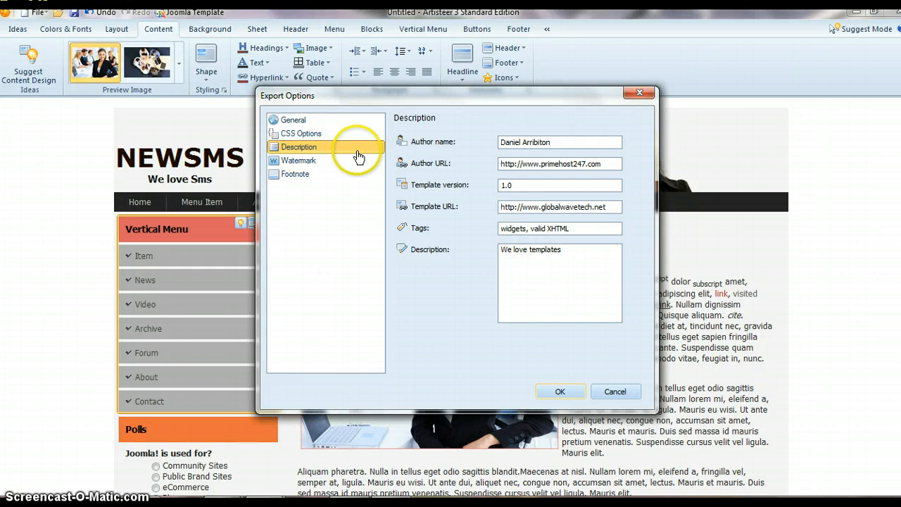
- Review the watermark and footnote settings and apply the export options
left_click(317, 162)
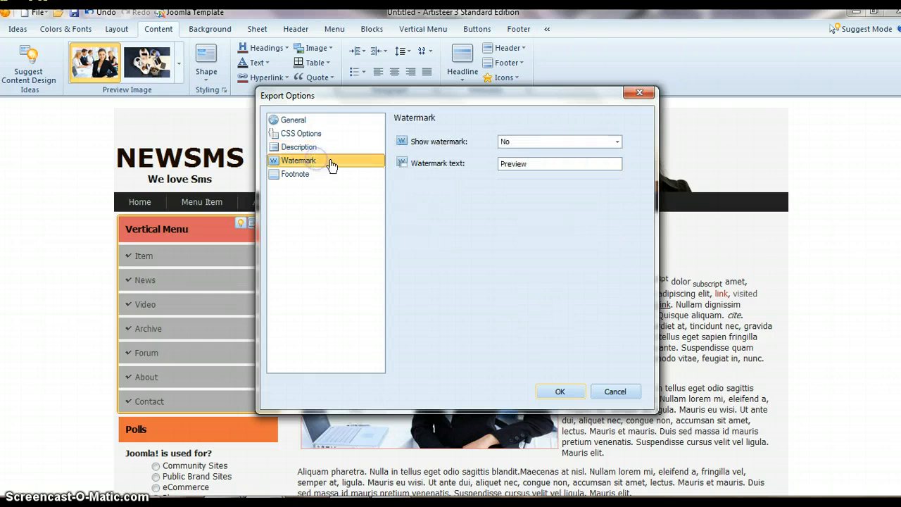
left_click(300, 180)
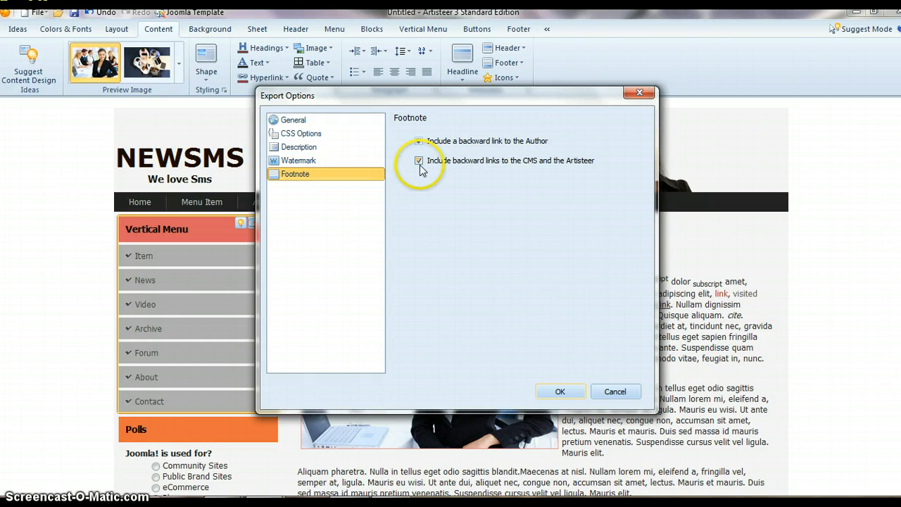
left_click(560, 392)
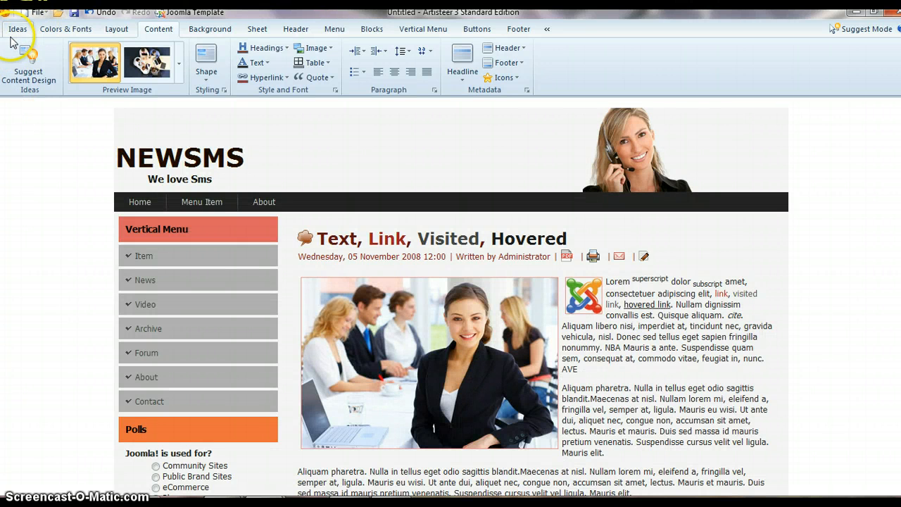
- Start exporting the design as a Joomla template
left_click(24, 14)
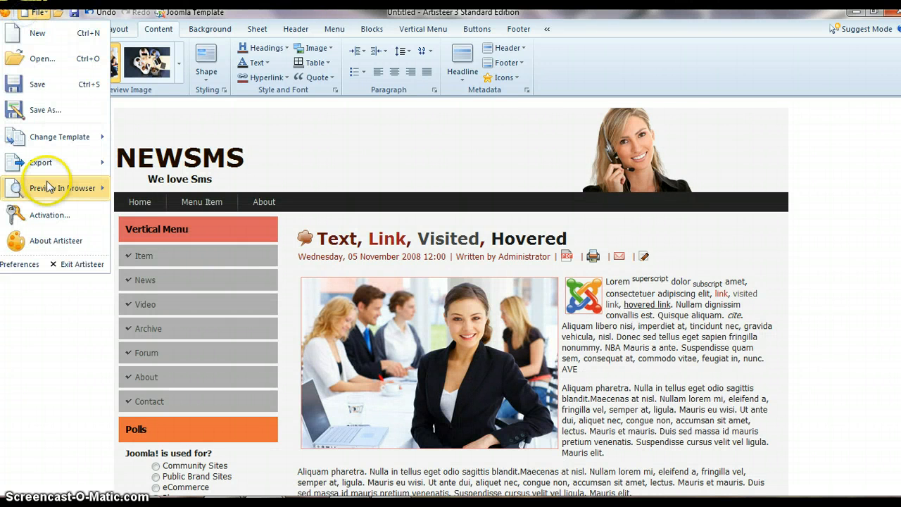
mouse_move(55, 169)
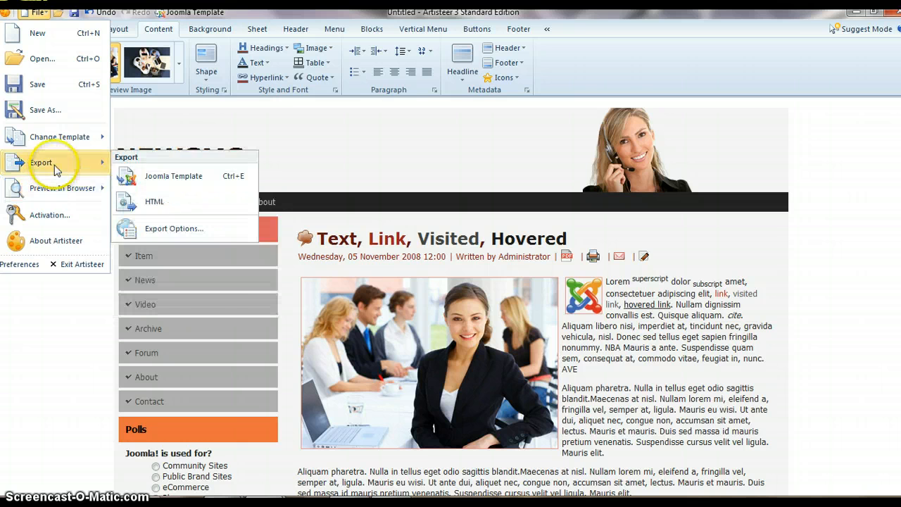
left_click(141, 178)
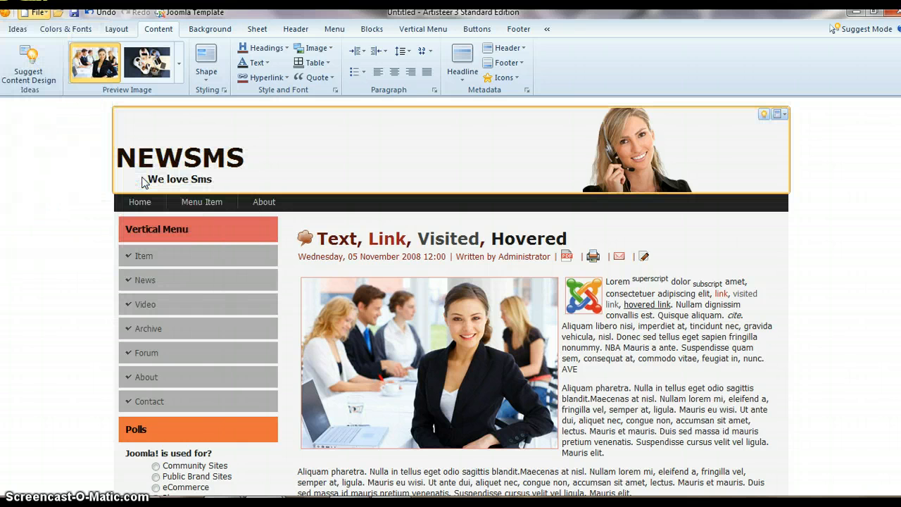